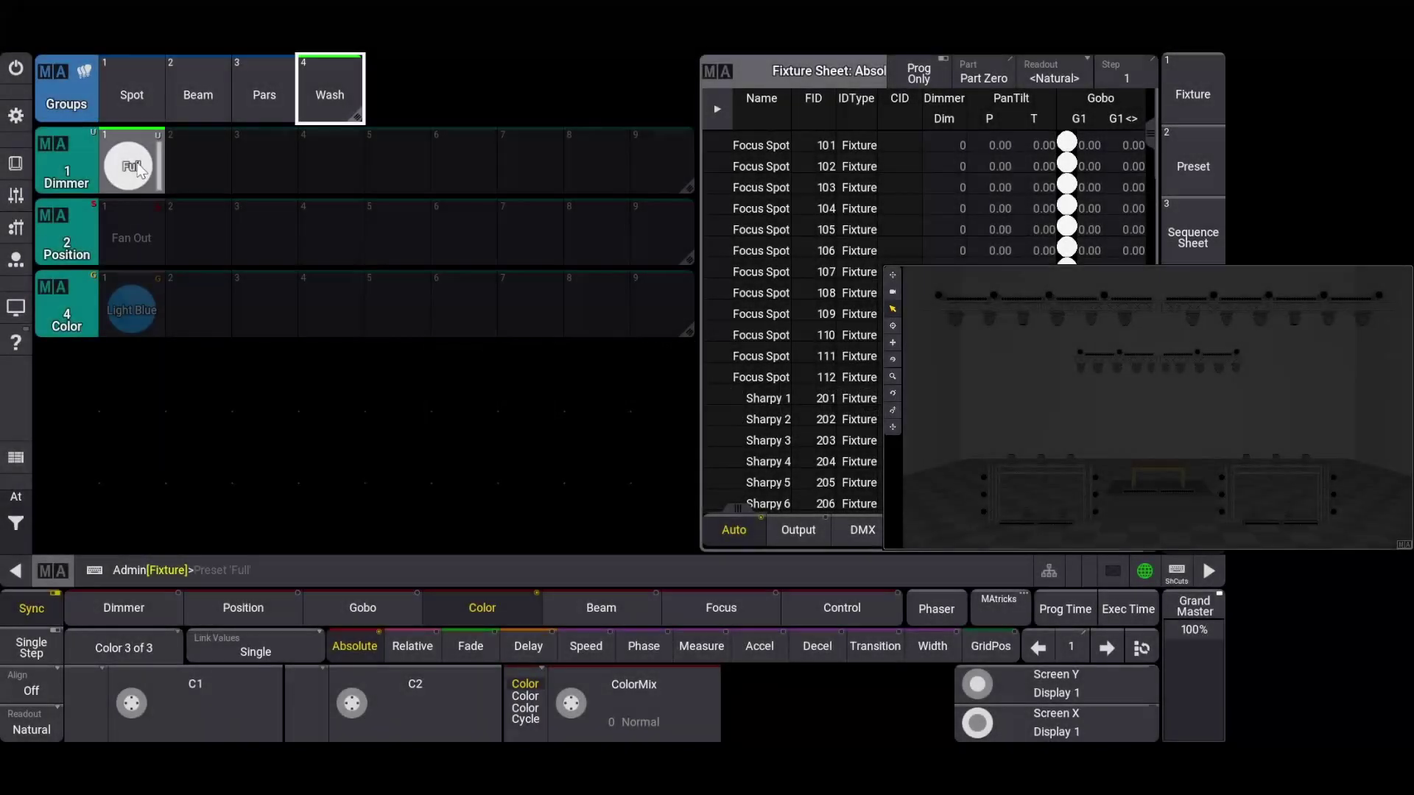
# Step: Set the Wash group's tilt to -40 in its position attributes
pyautogui.click(249, 608)
pyautogui.click(411, 719)
pyautogui.write('-40')
pyautogui.press('Return')
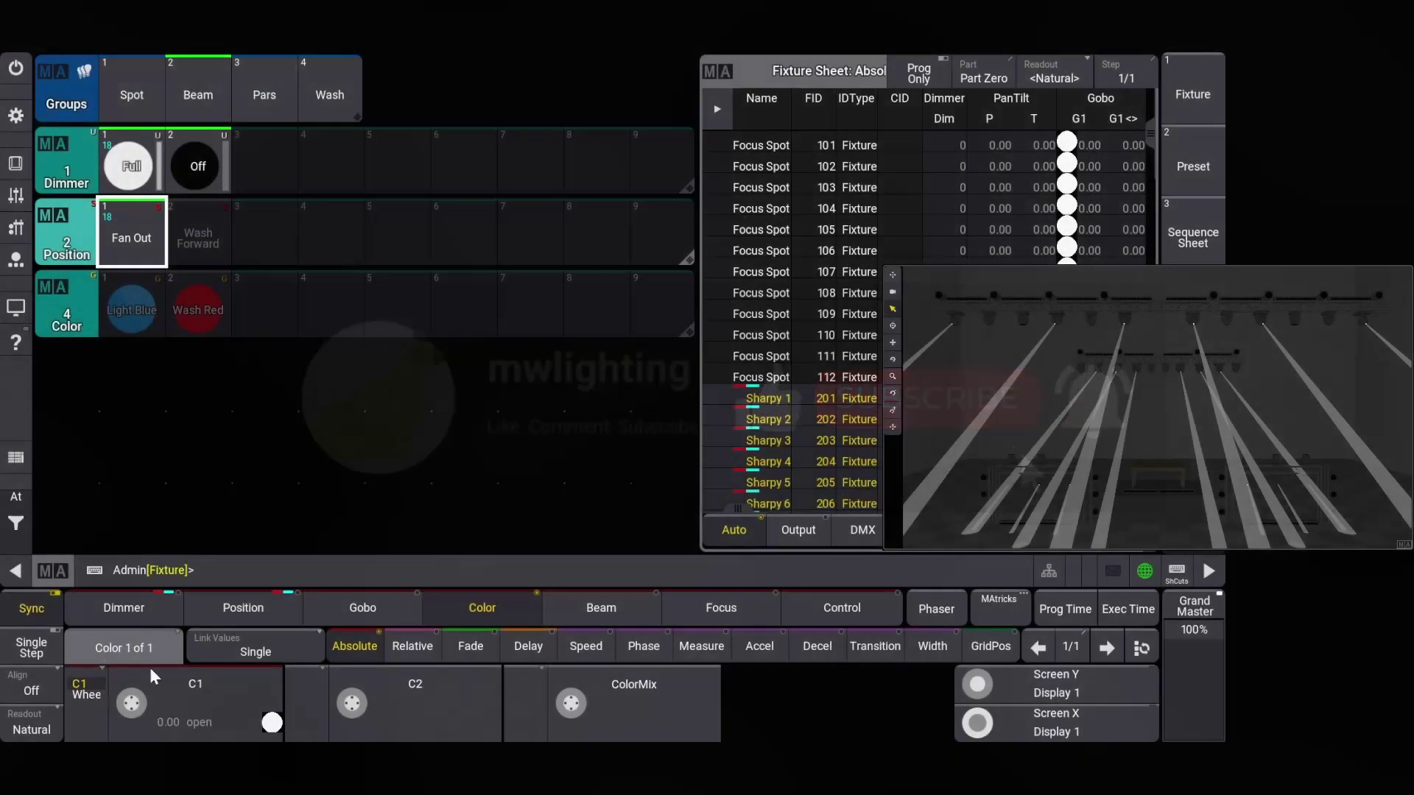
# Step: Set the Beam group's C1 color wheel to light green and store it in color preset slot 3
pyautogui.click(151, 675)
pyautogui.click(800, 484)
pyautogui.click(265, 304)
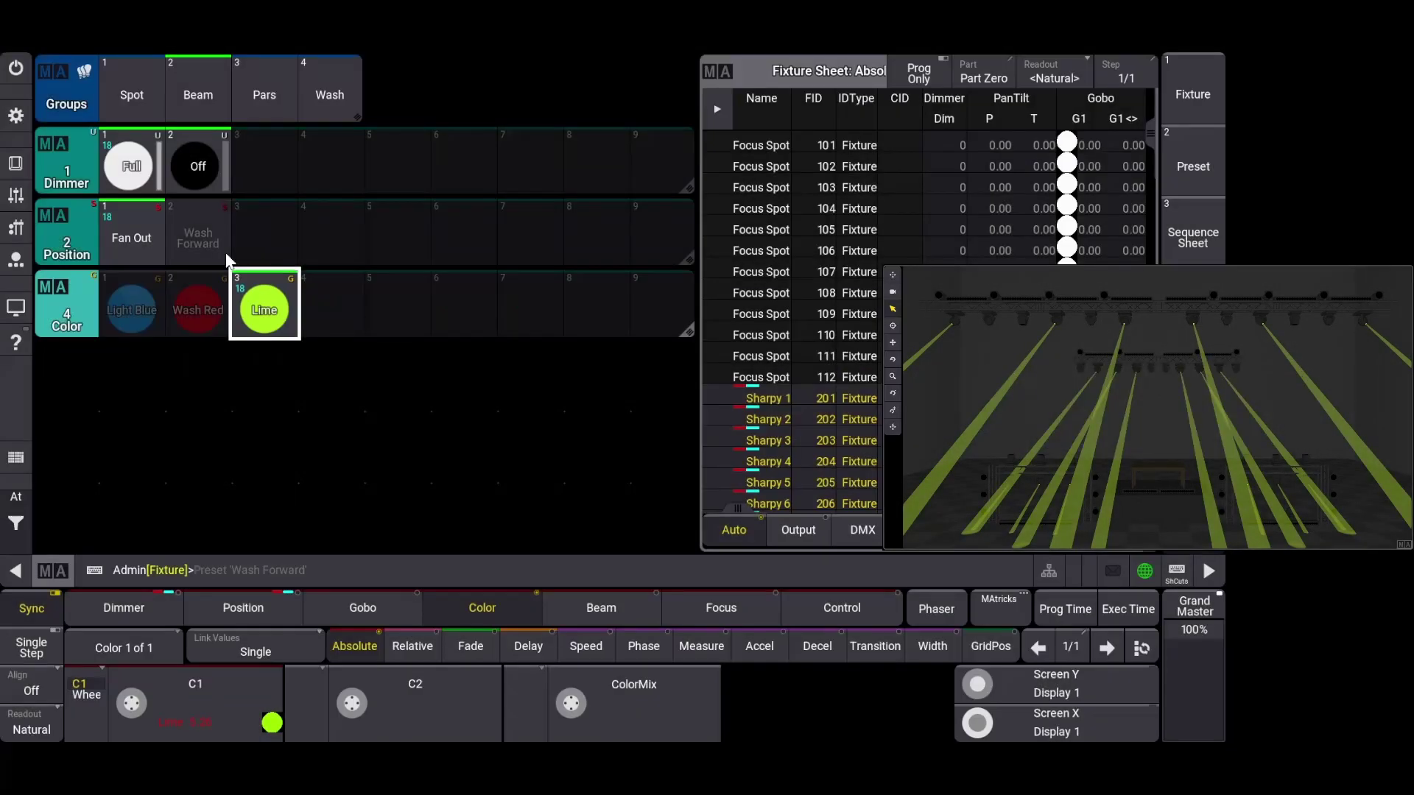
# Step: Fan the Beam group's pan inward and store the position in preset slot 3 with the label Fan In
pyautogui.click(243, 608)
pyautogui.click(197, 718)
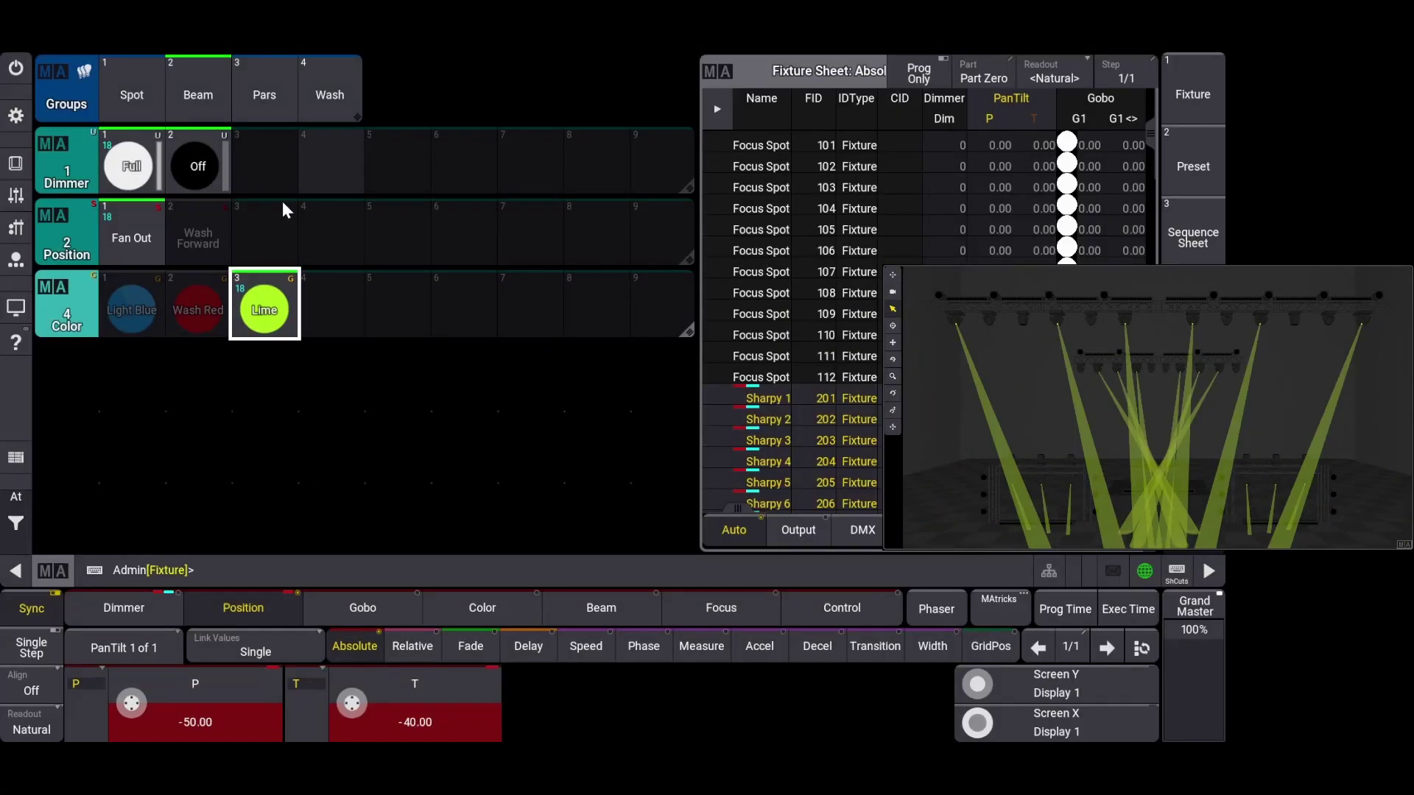
pyautogui.click(280, 214)
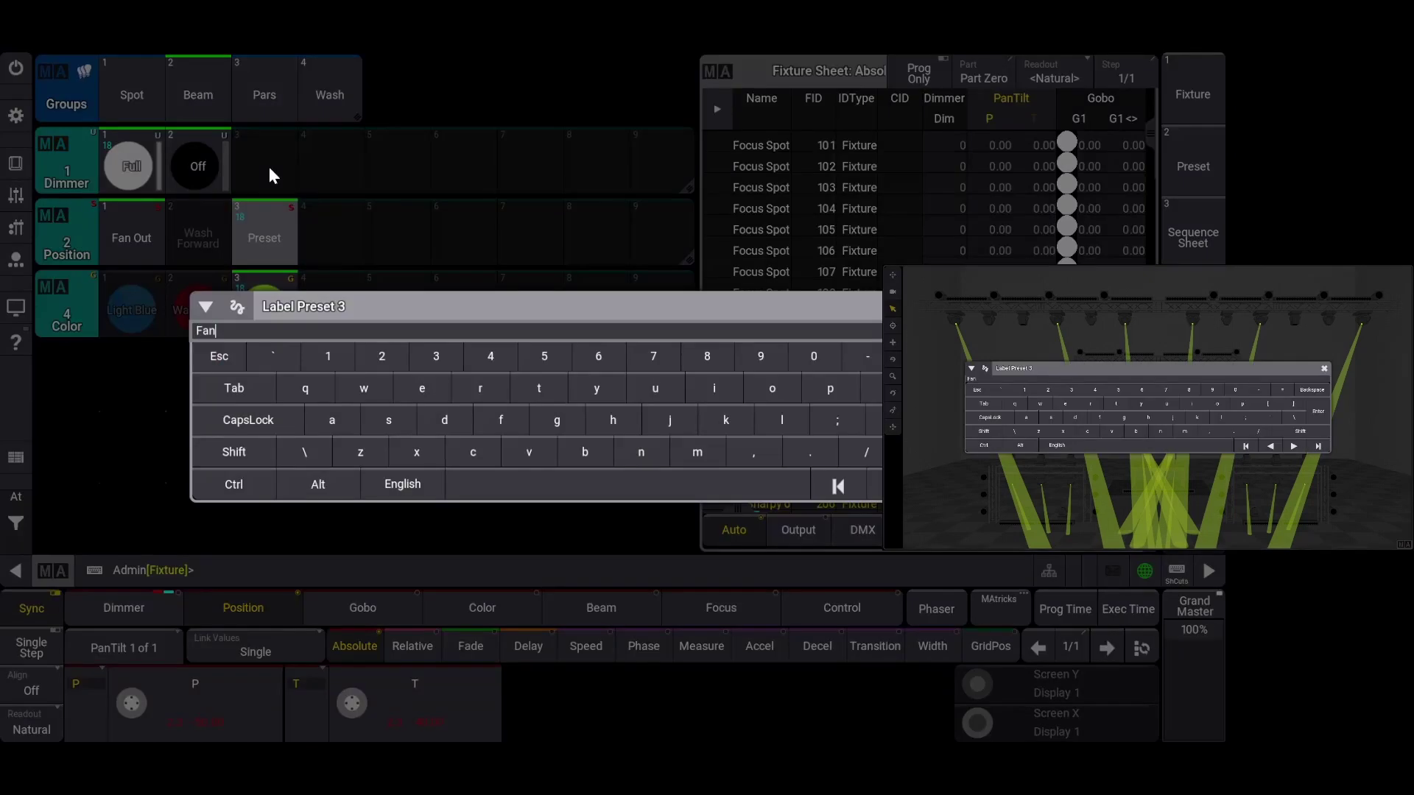
pyautogui.write('In')
pyautogui.press('Return')
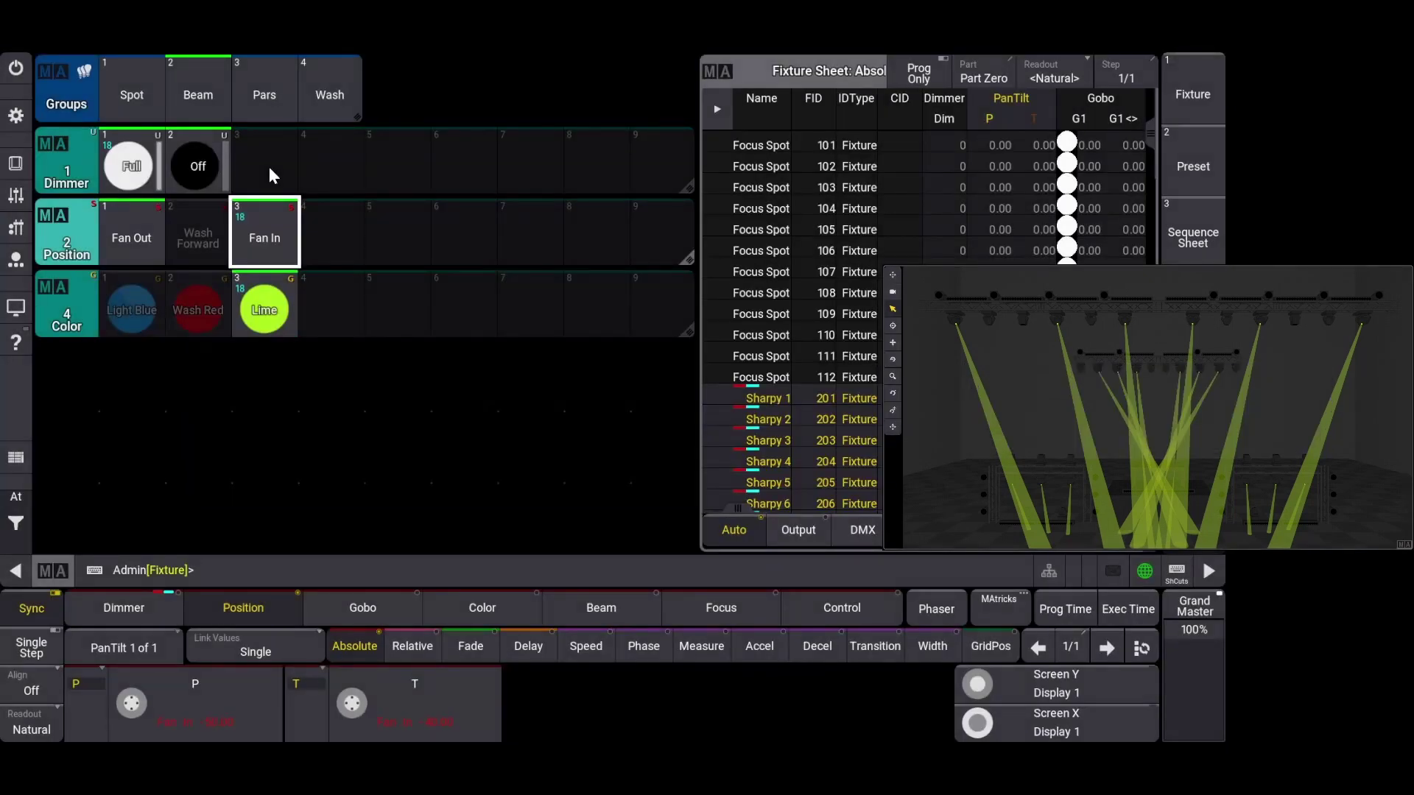
# Step: Set the Beam group's C1 color wheel to lavender (2)
pyautogui.click(483, 607)
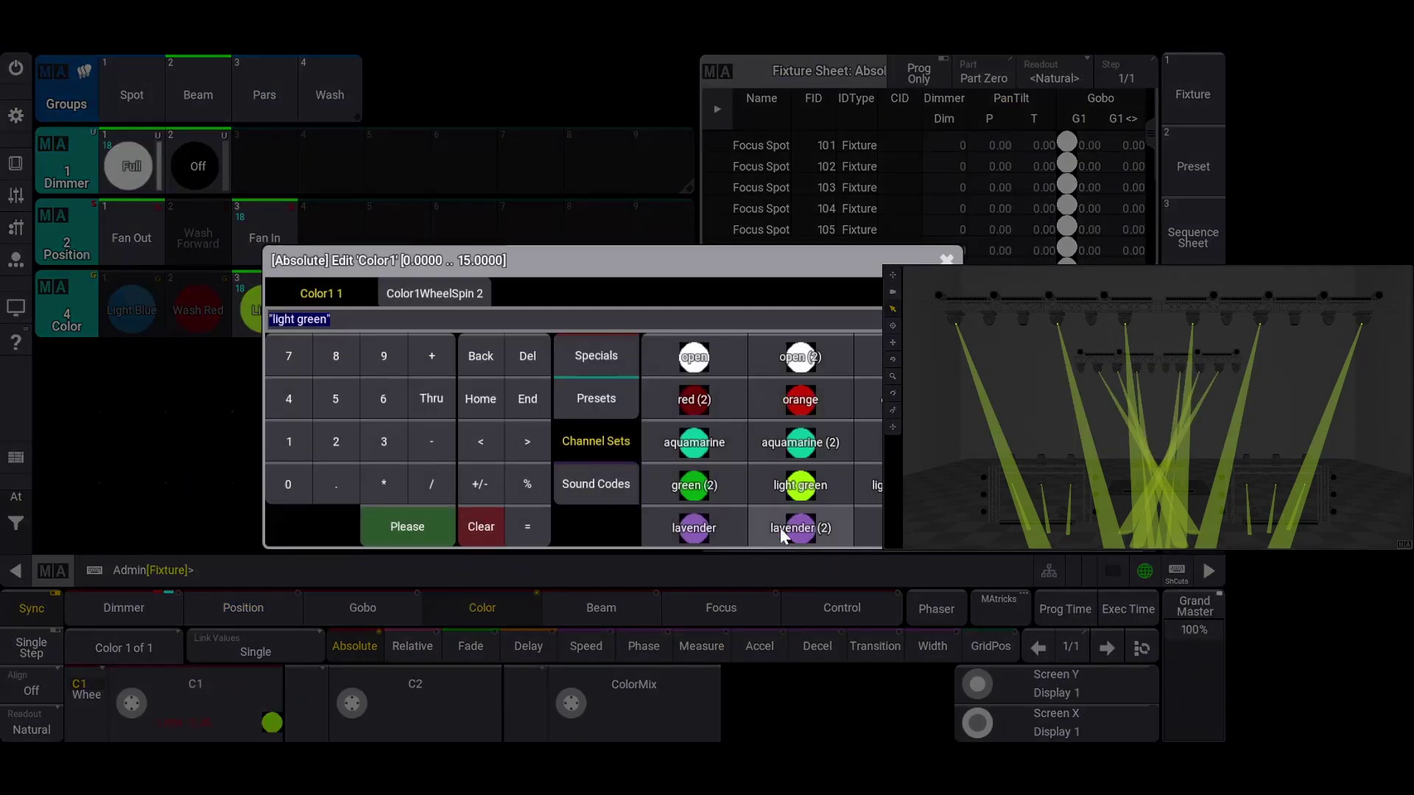
pyautogui.click(780, 528)
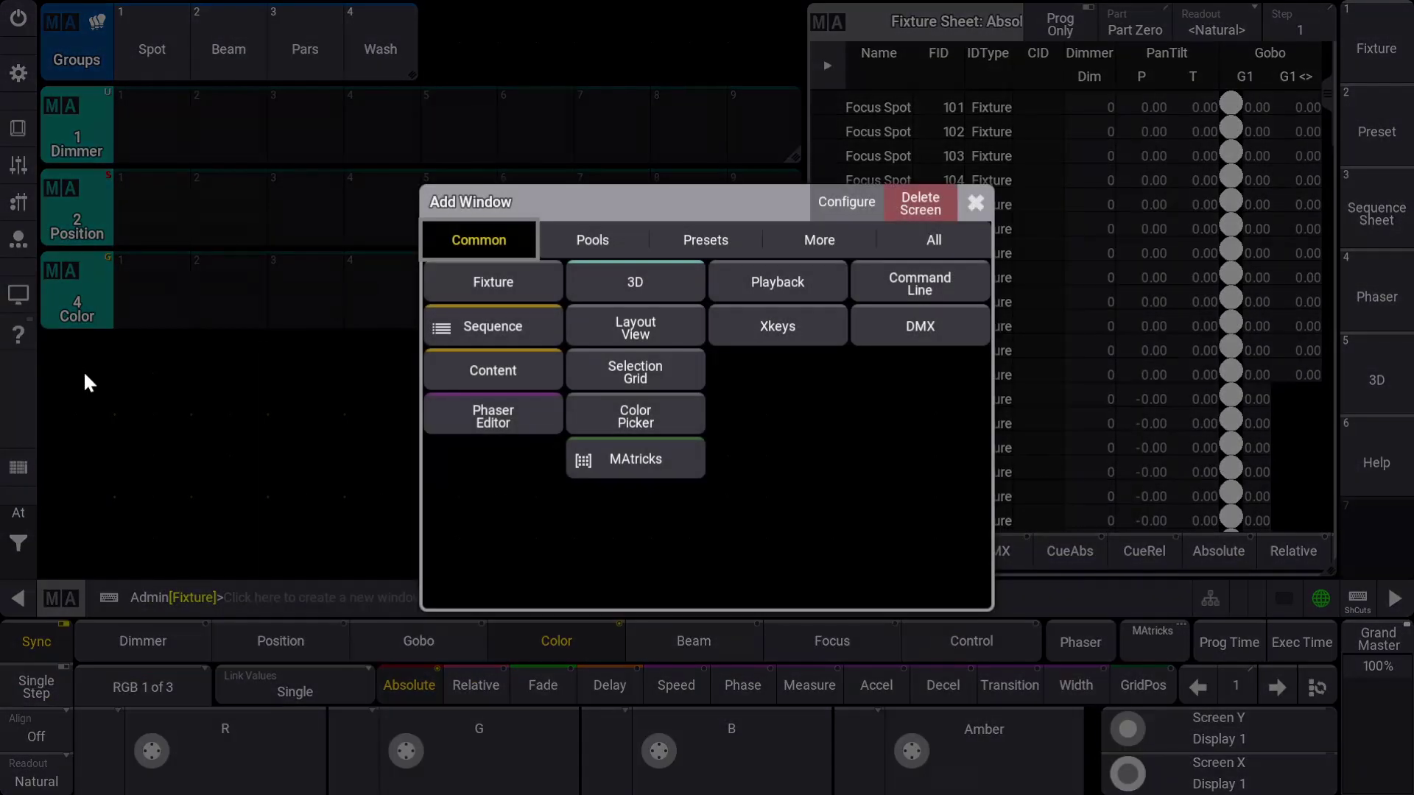
# Step: Review the preset pools that can be added as windows and close the selection without adding one
pyautogui.click(714, 237)
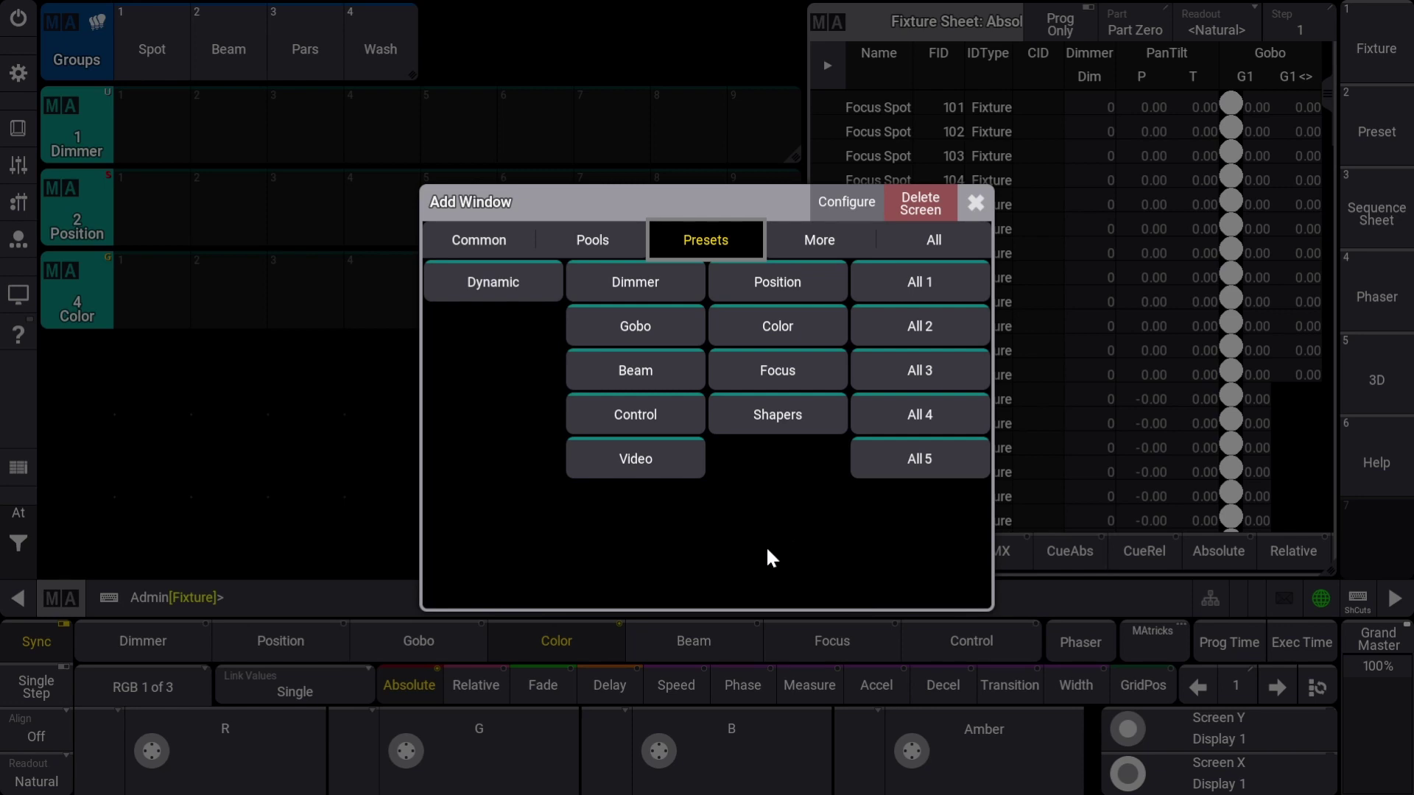
pyautogui.click(975, 204)
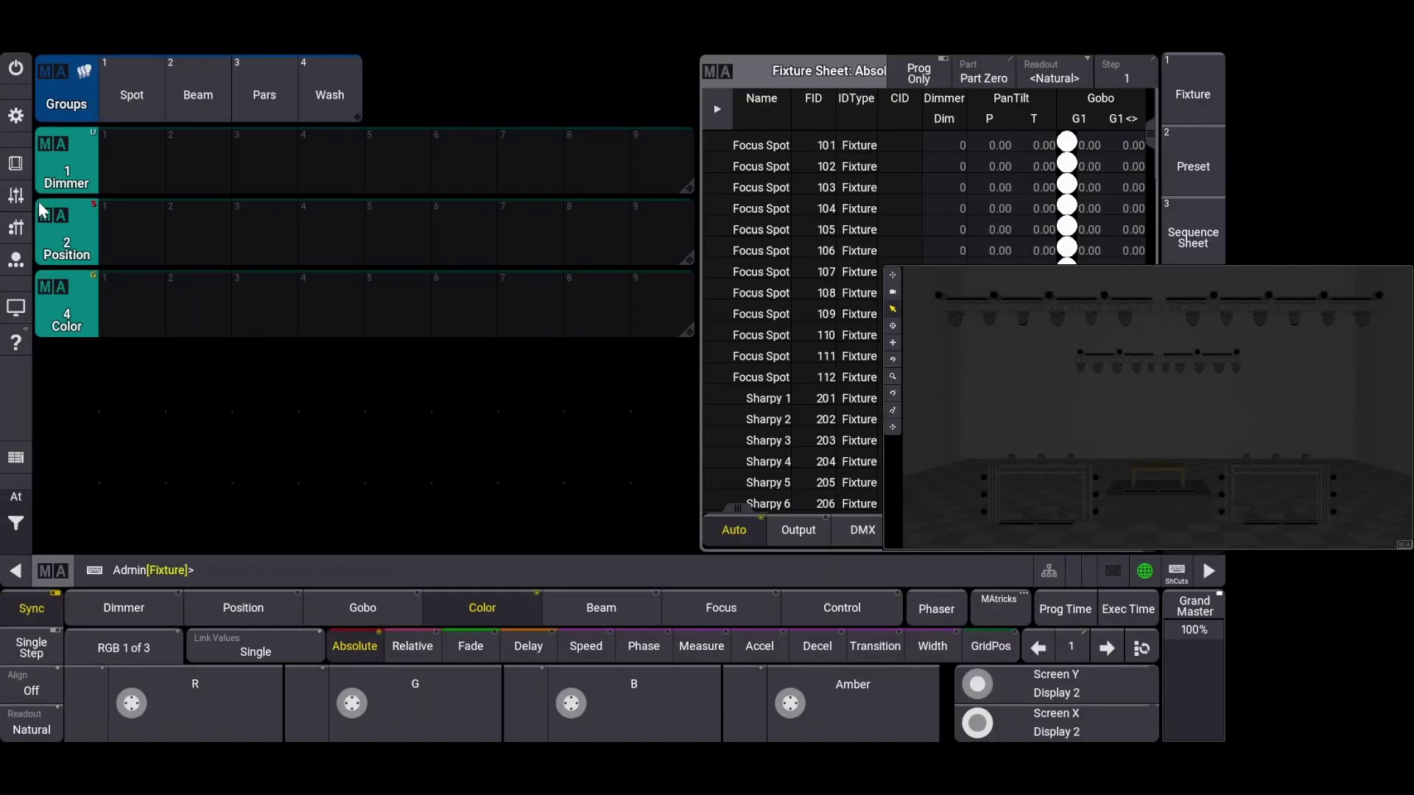
# Step: Select the Spot group and view the command section and the programmer's Clear option
pyautogui.click(139, 95)
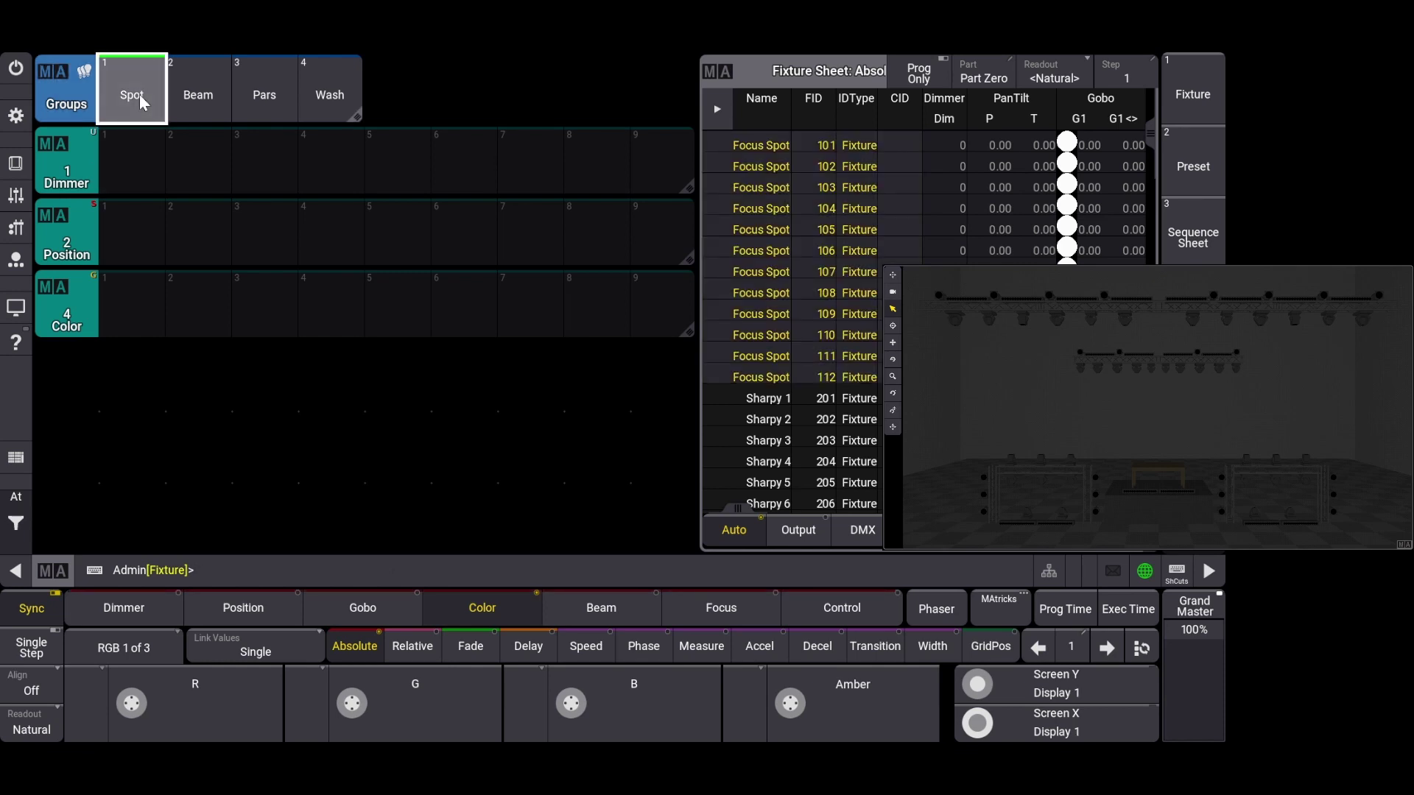
pyautogui.click(15, 163)
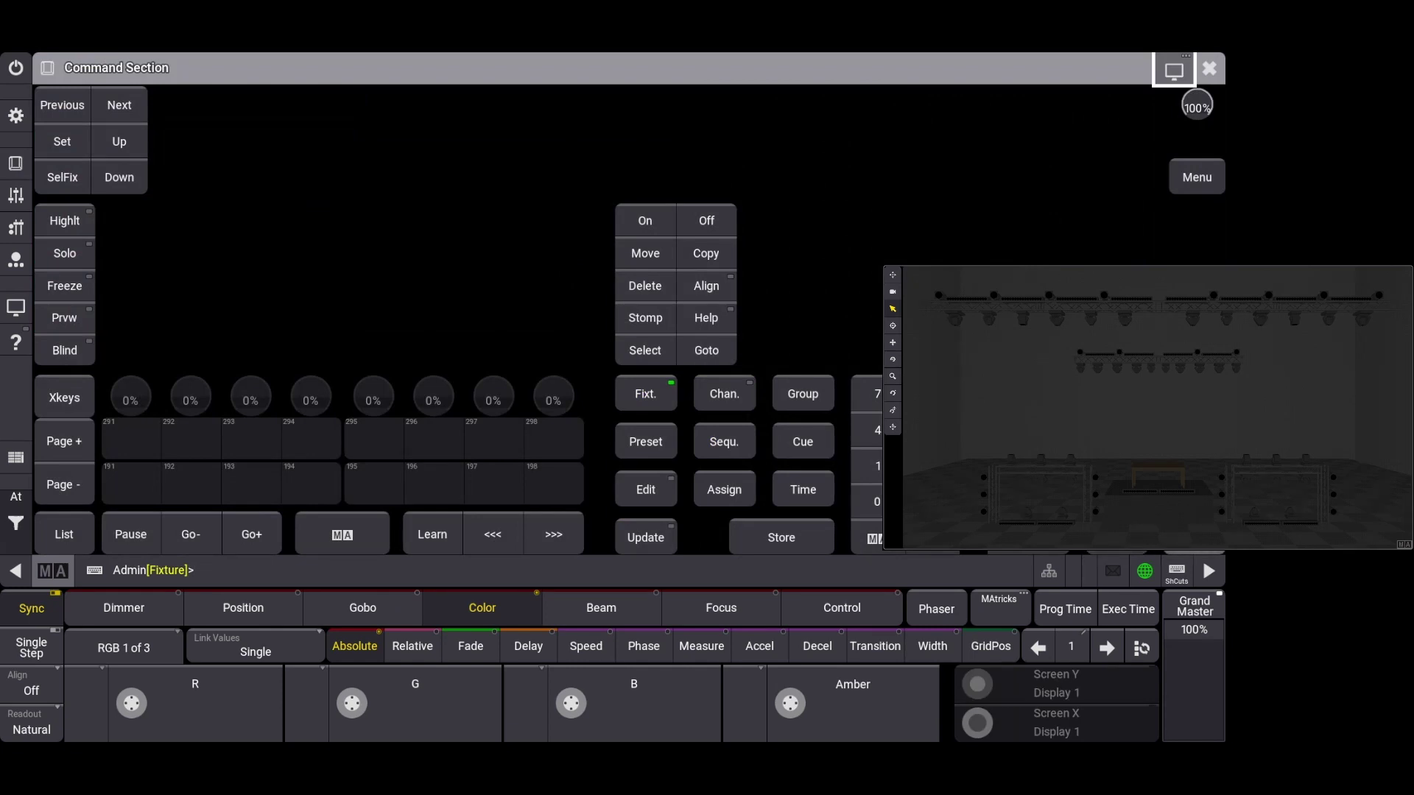
pyautogui.click(12, 525)
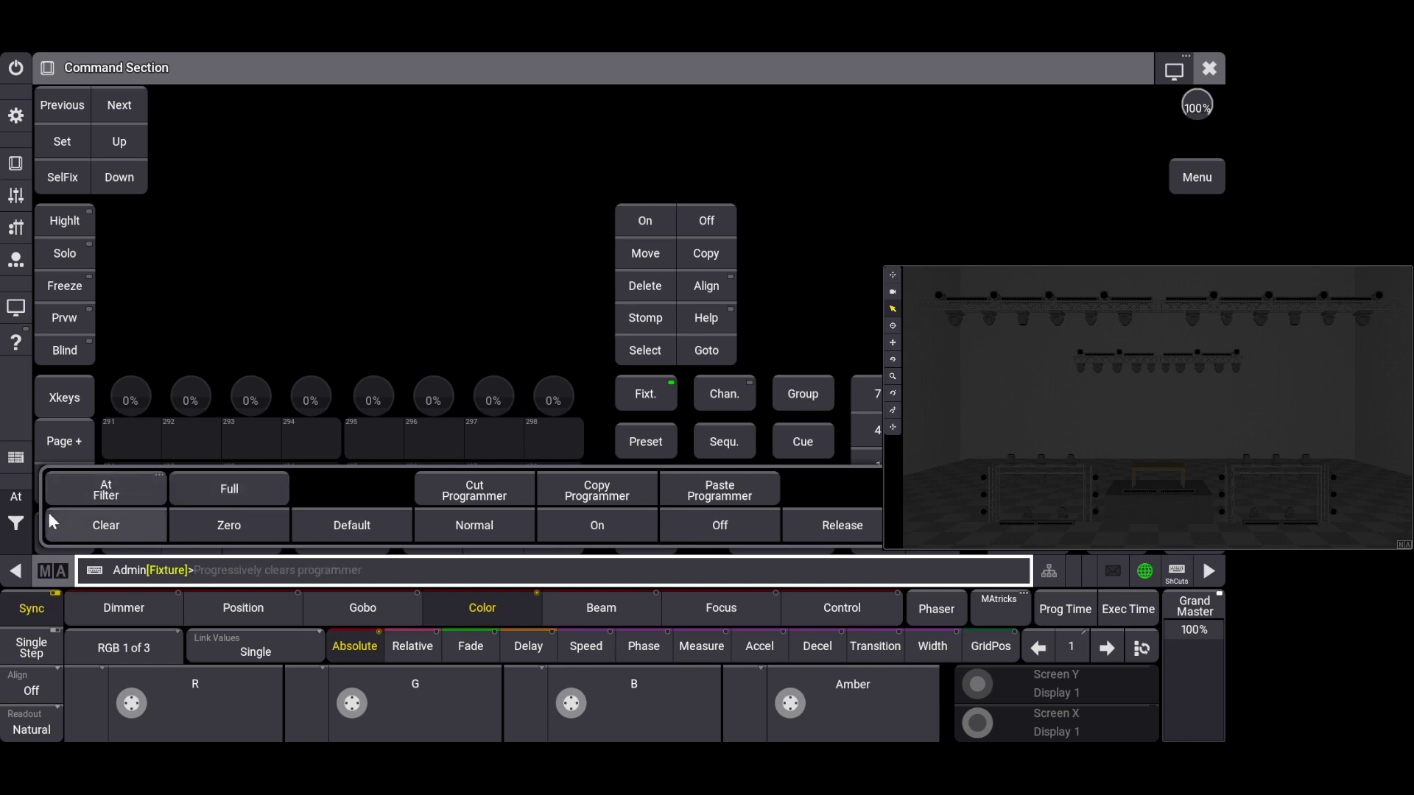
pyautogui.click(16, 174)
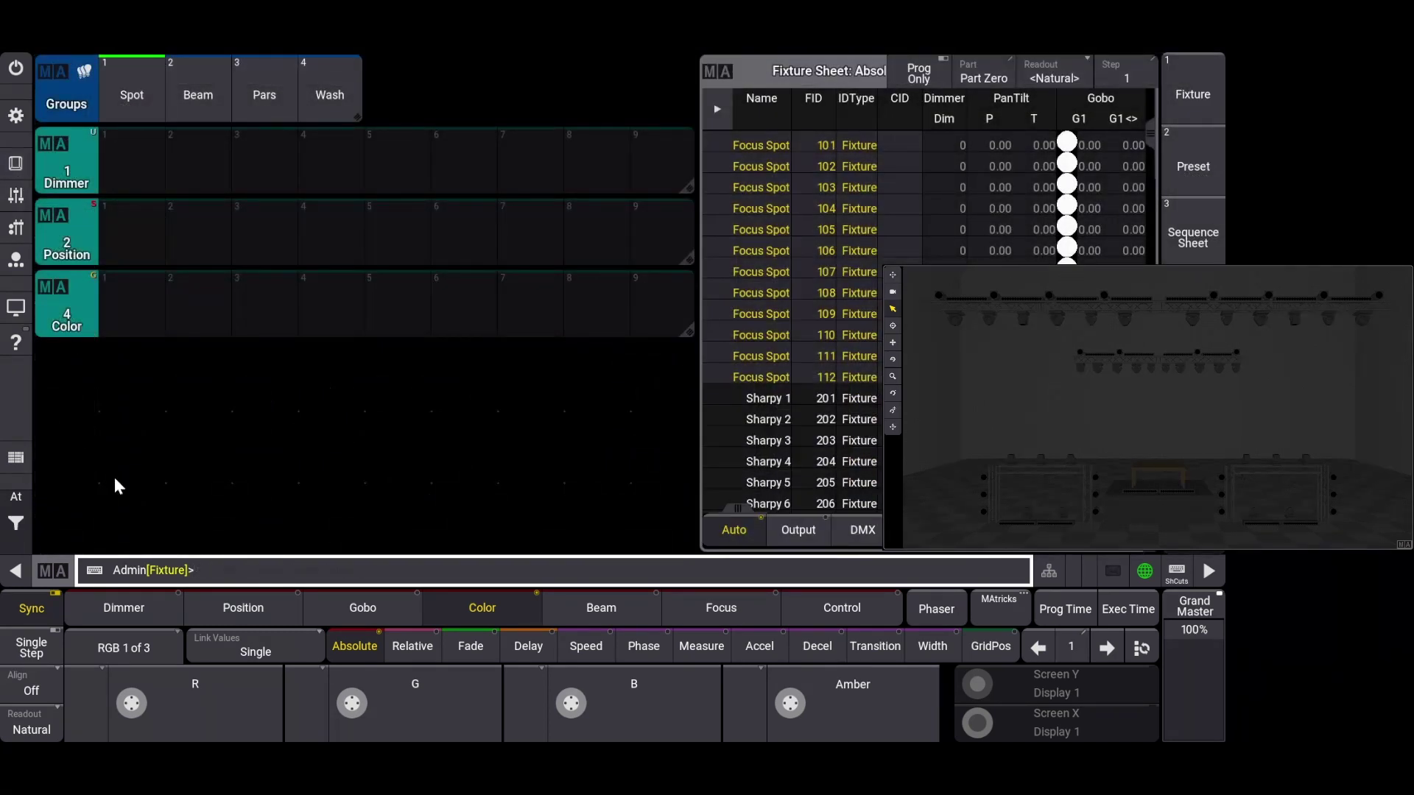
# Step: Set the Spot group's dimmer to open
pyautogui.click(148, 608)
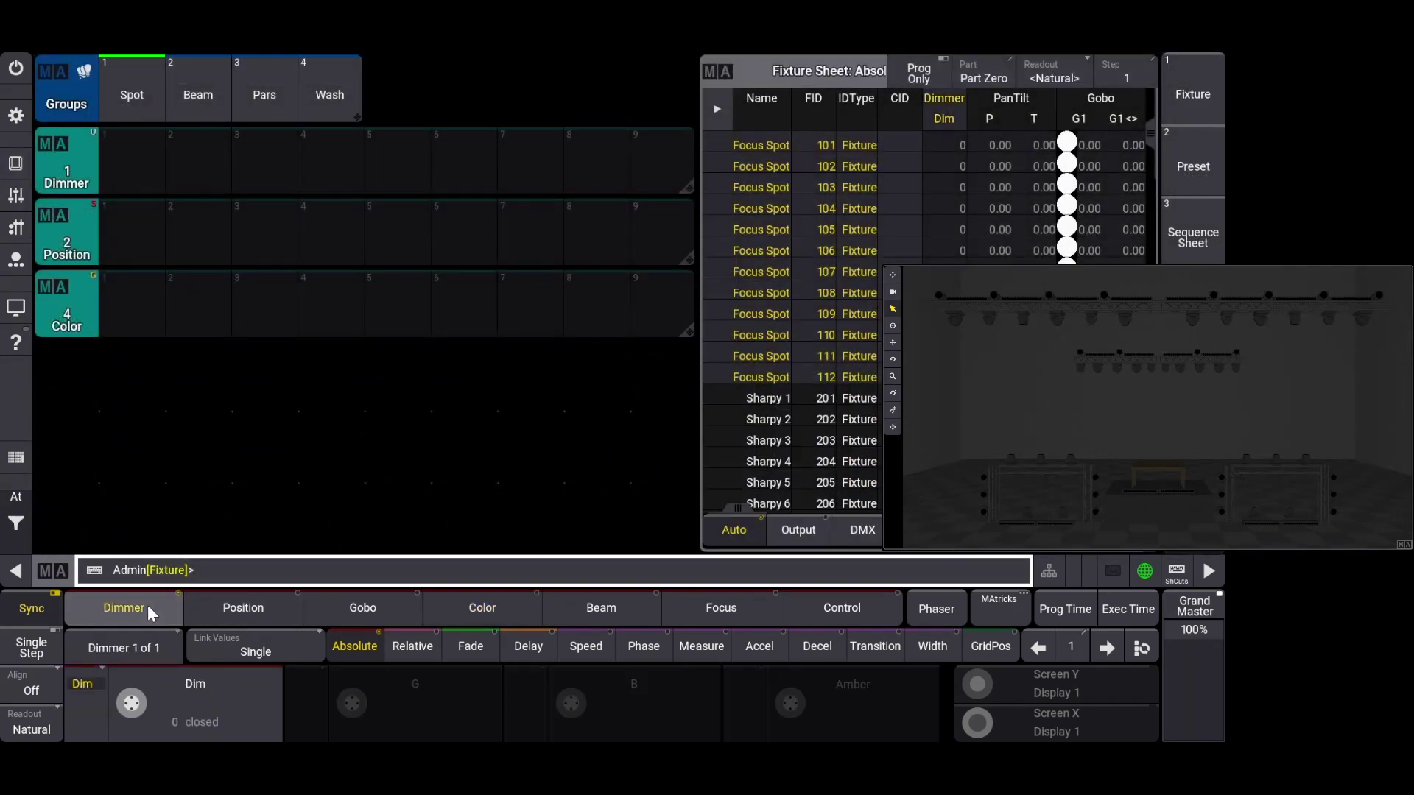
pyautogui.click(179, 715)
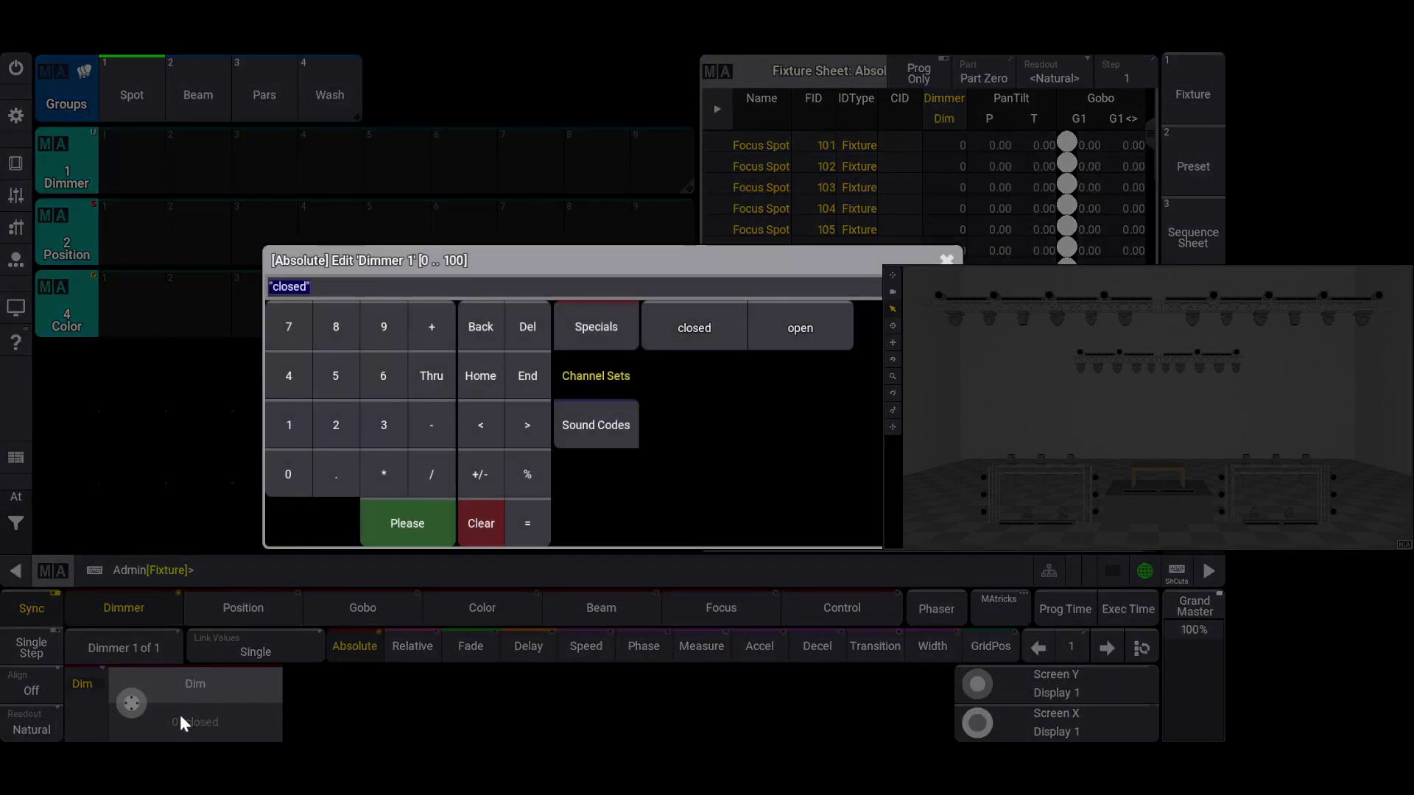
pyautogui.click(809, 330)
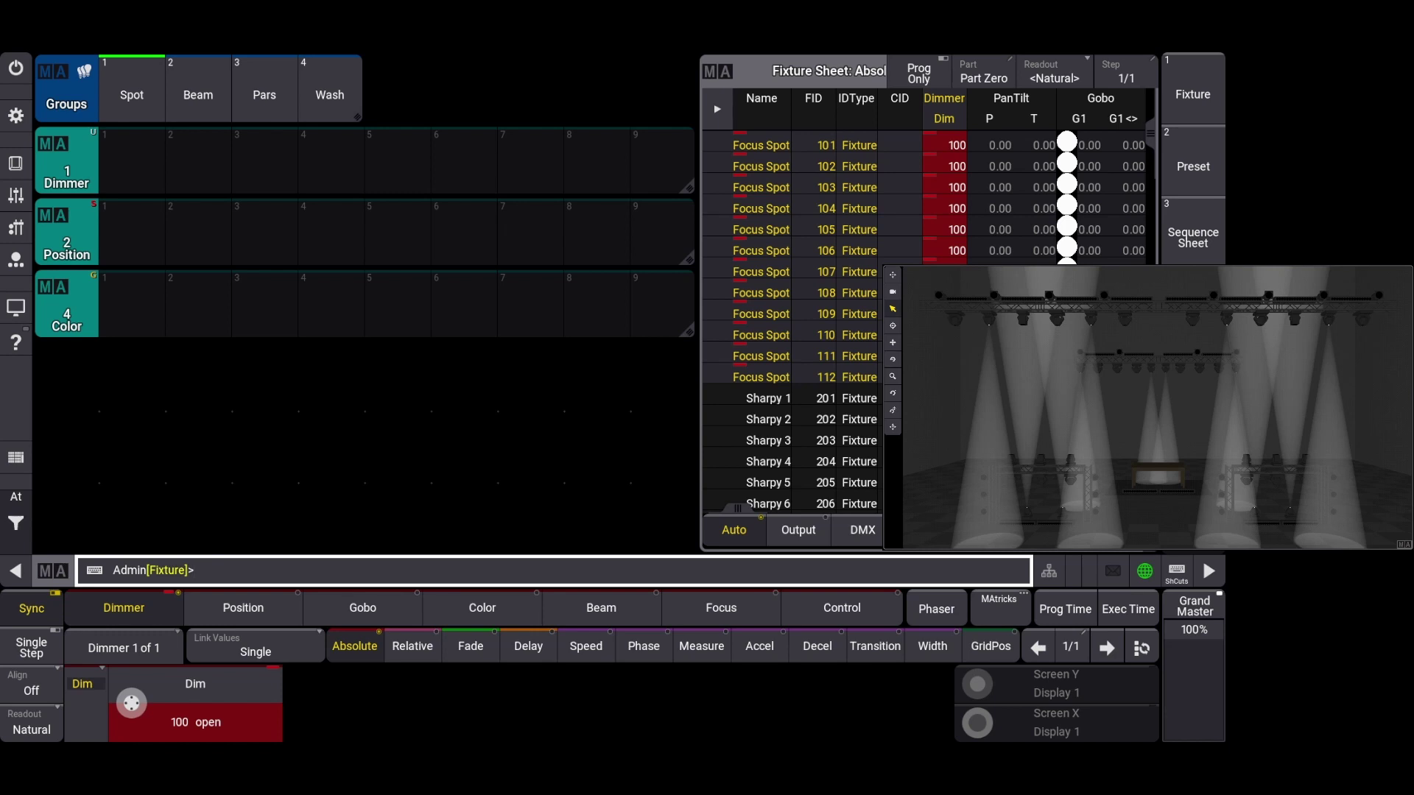
# Step: Store the Spot group's dimmer value in dimmer preset slot 1 and label it Full
pyautogui.moveTo(139, 157); pyautogui.dragTo(82, 116)
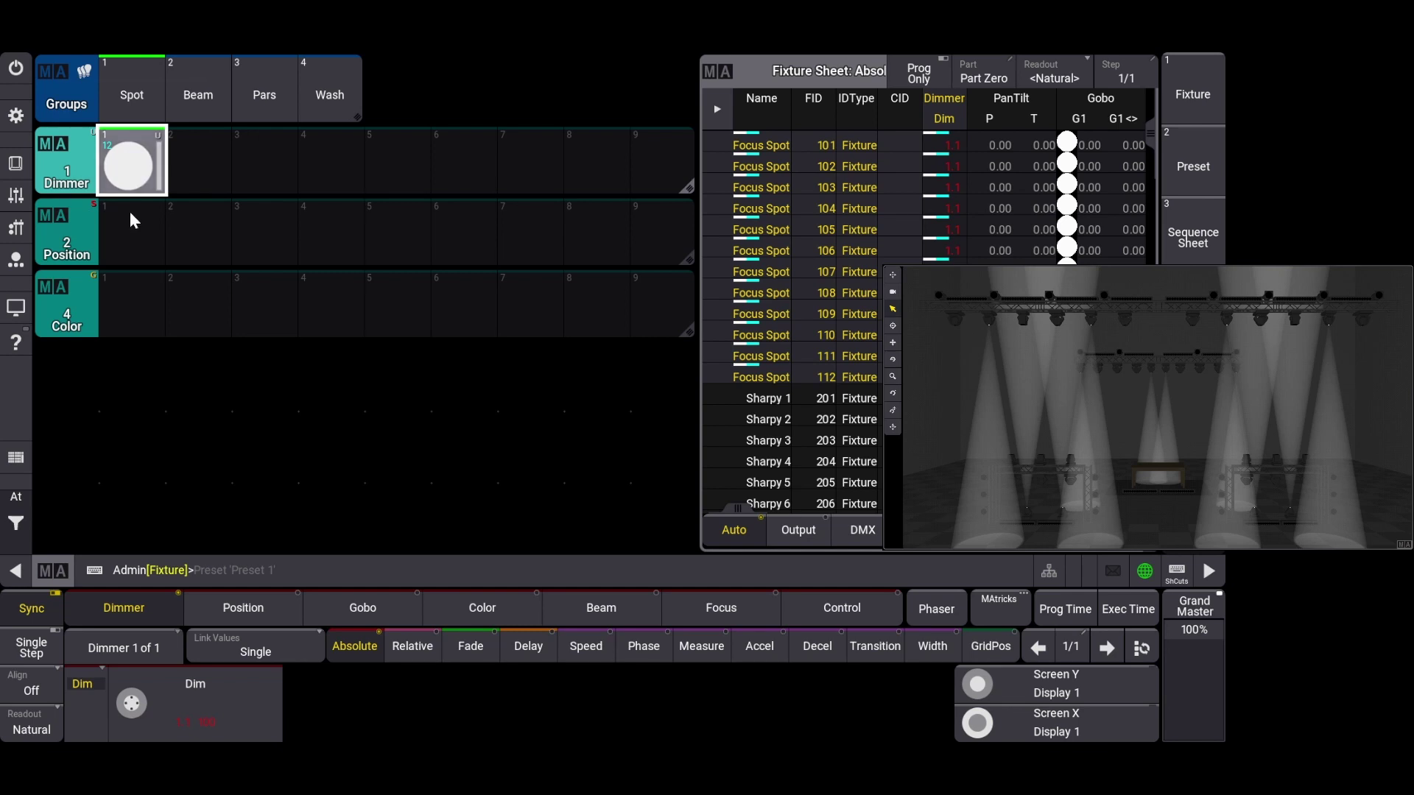
pyautogui.moveTo(130, 164); pyautogui.dragTo(131, 116)
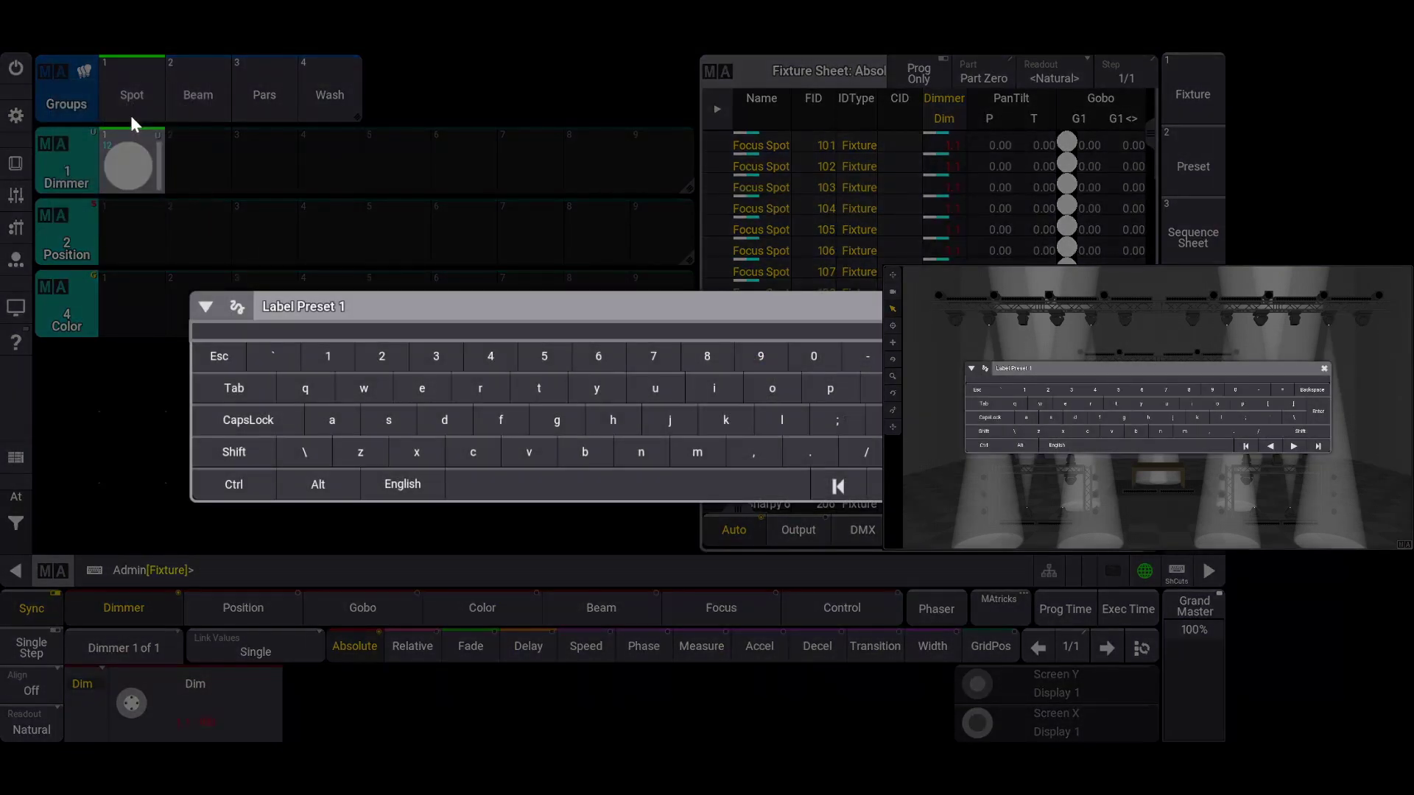
pyautogui.write('Full')
pyautogui.press('Return')
# Step: Clear the programmer and apply the Full dimmer preset to the Beam group
pyautogui.click(25, 505)
pyautogui.click(54, 520)
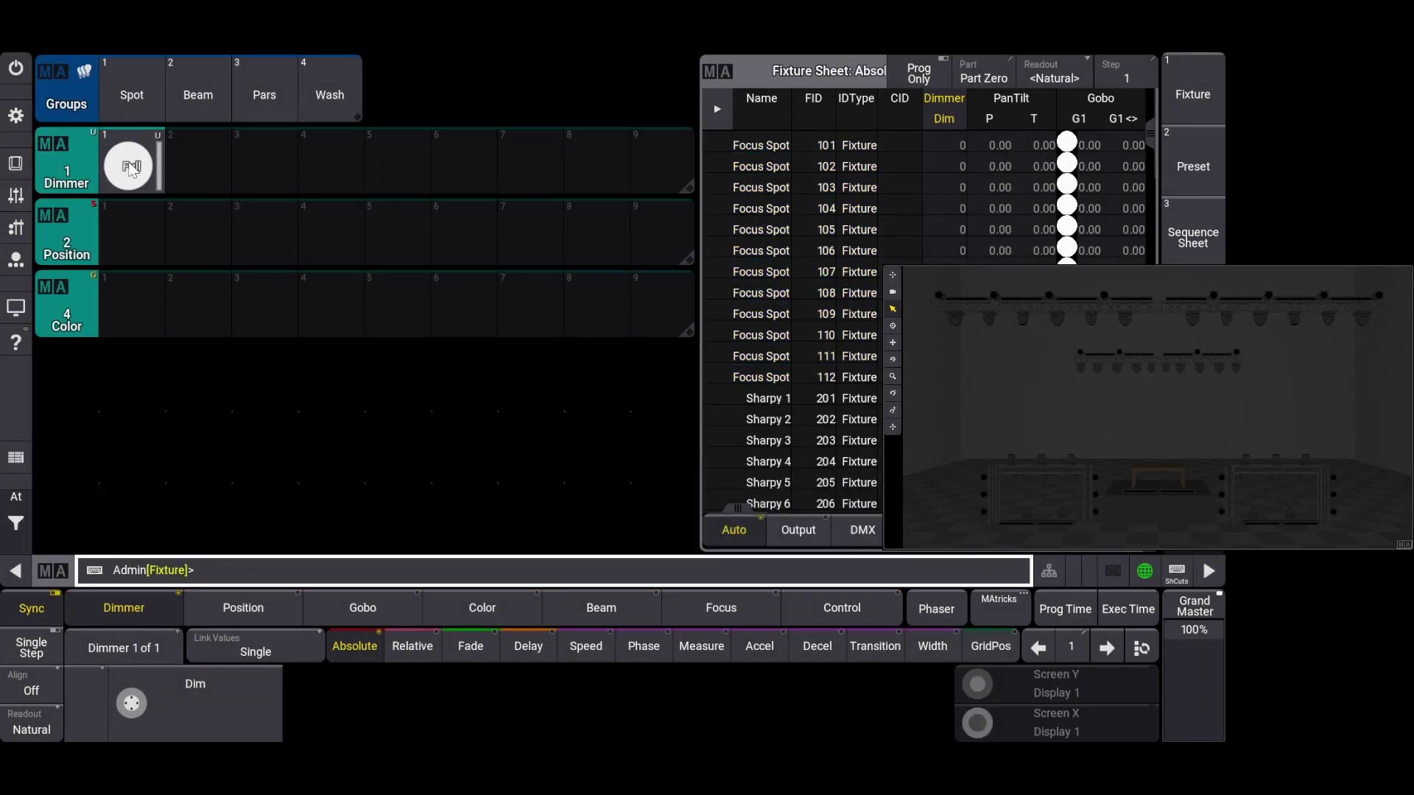
pyautogui.click(208, 85)
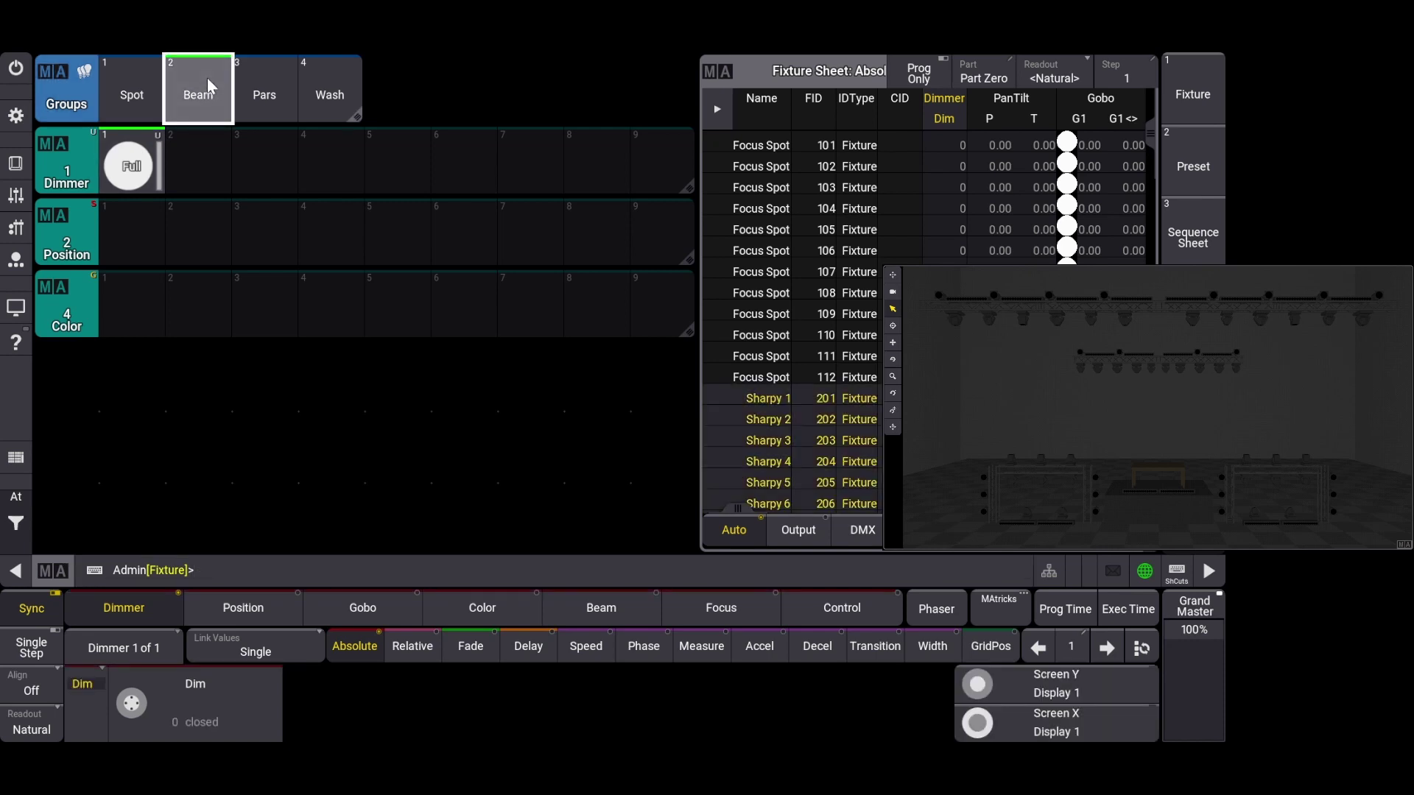
pyautogui.click(130, 166)
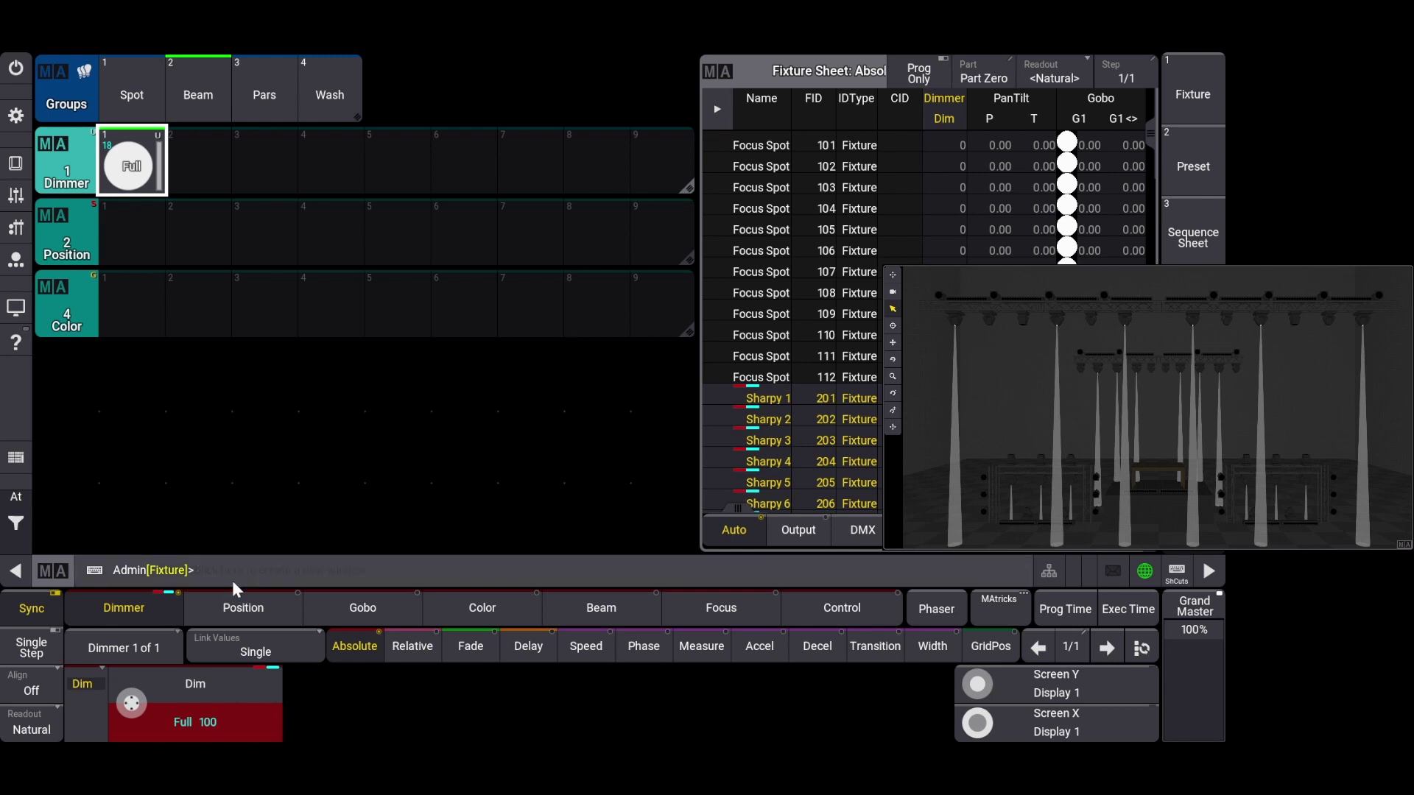
# Step: Set the Beam group's tilt to -40 and spread its pan from -50 Thru 50
pyautogui.click(243, 610)
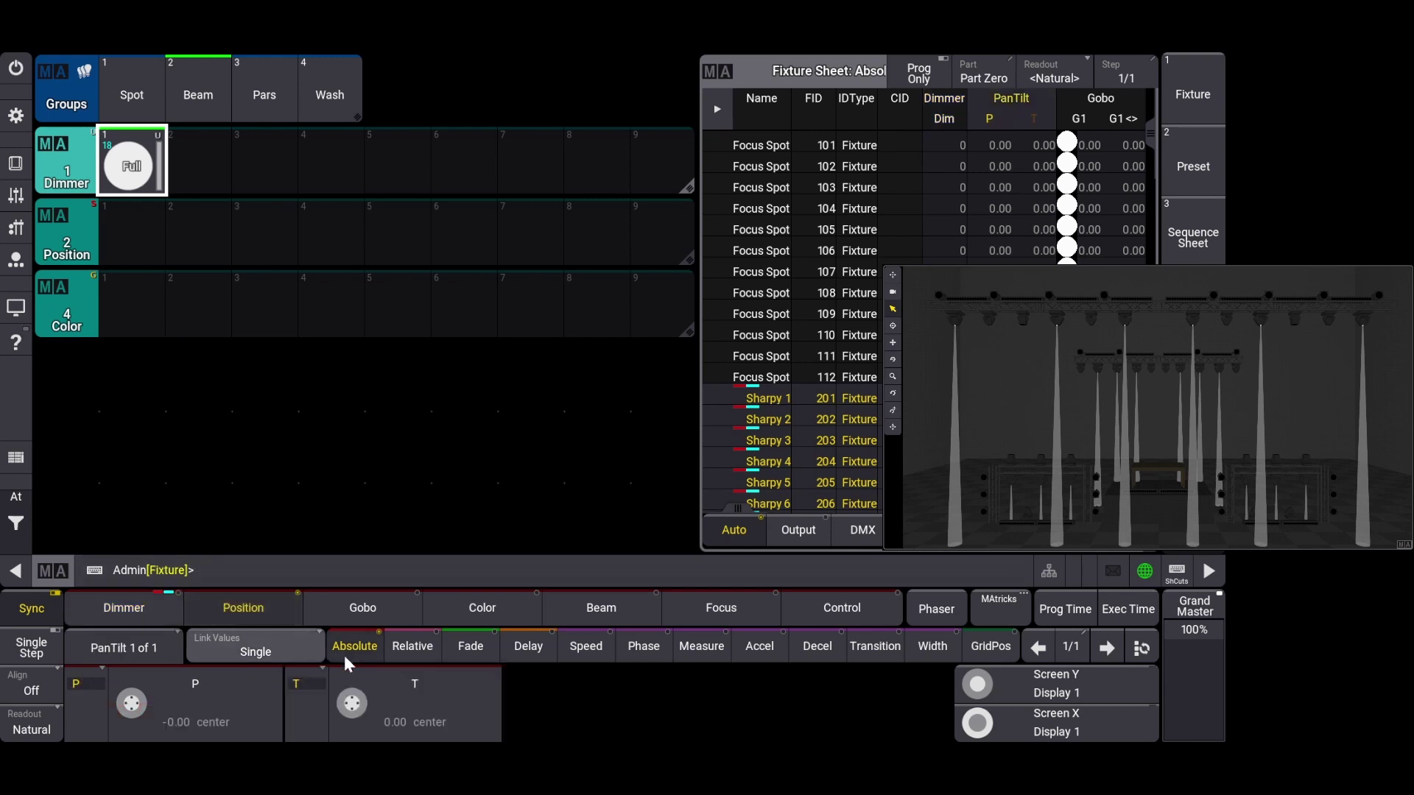
pyautogui.click(391, 686)
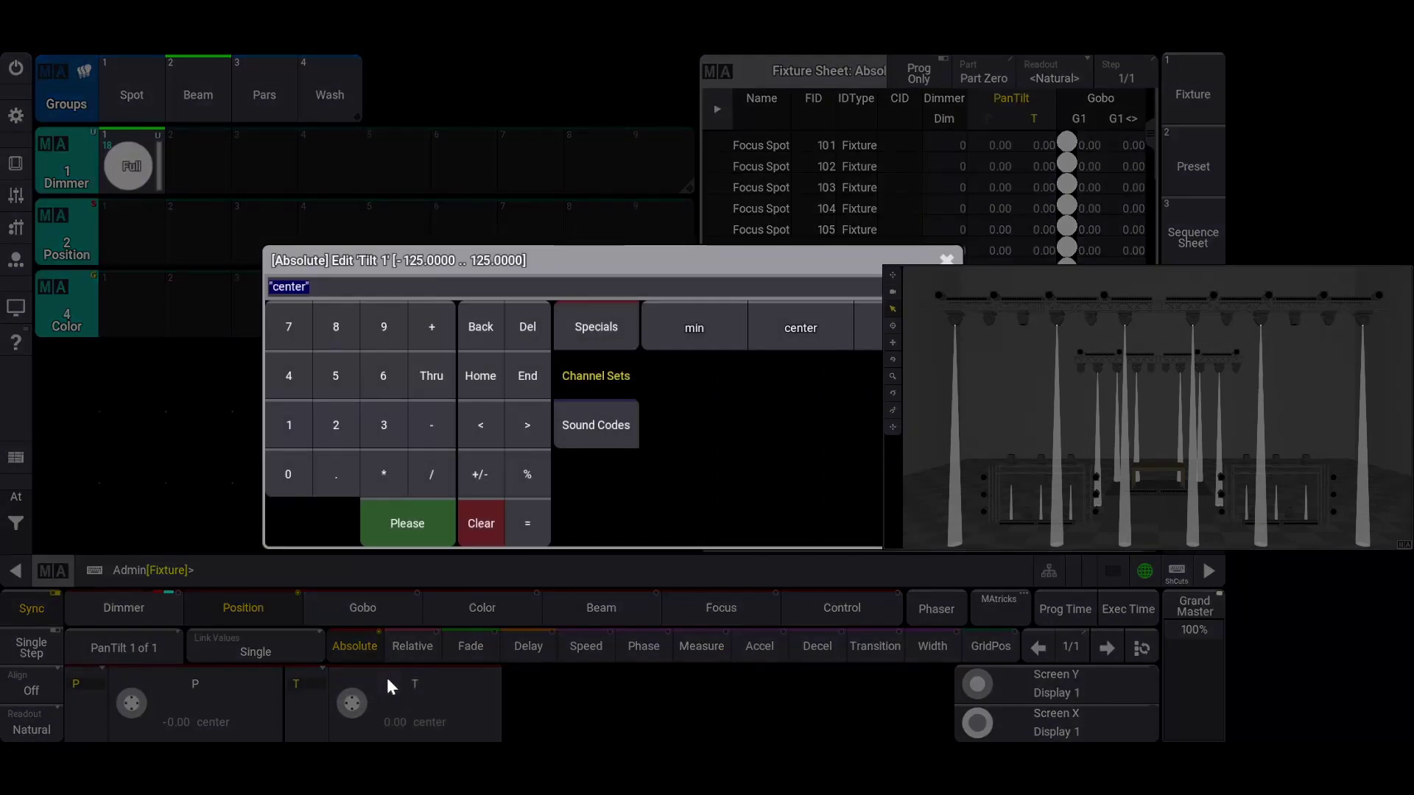
pyautogui.write('-40')
pyautogui.press('Return')
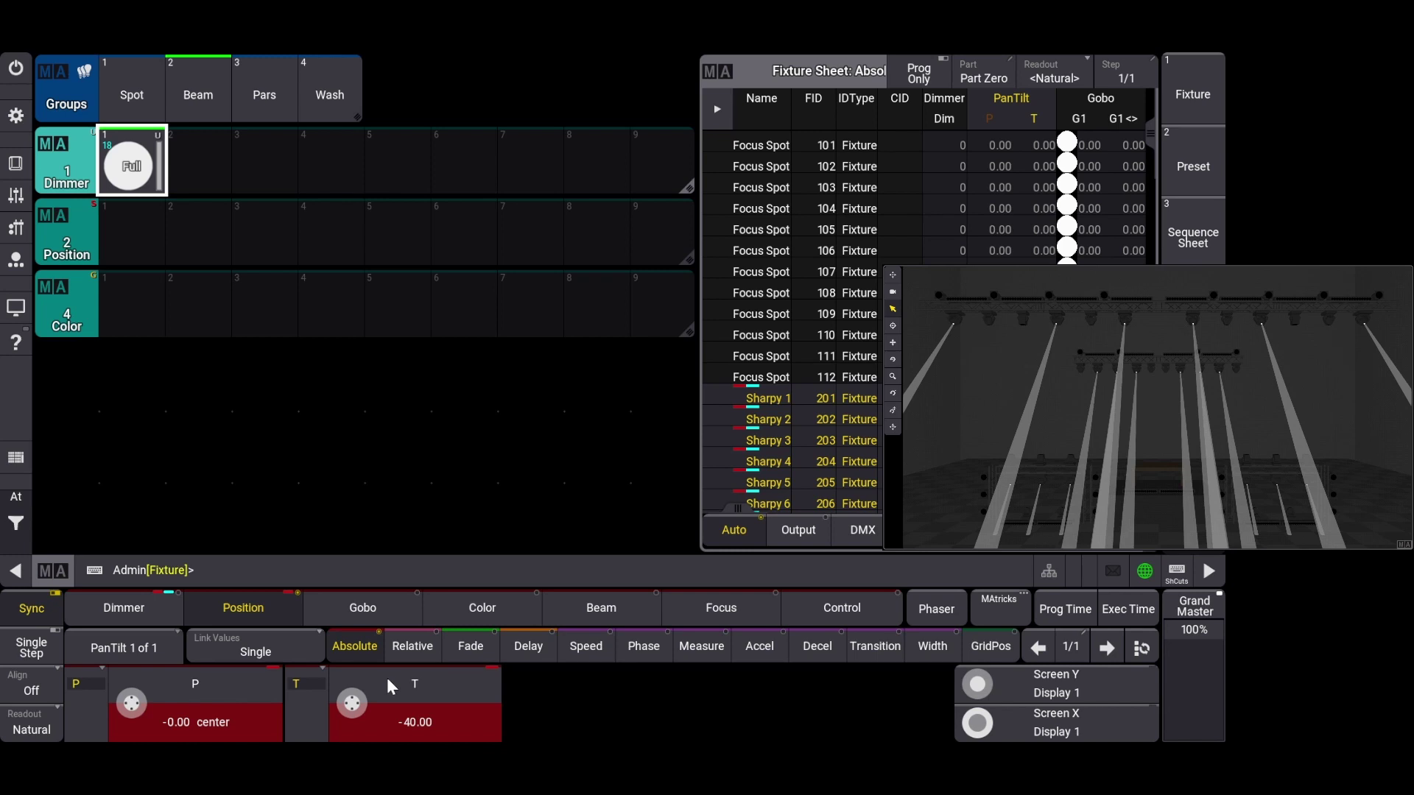
pyautogui.click(223, 690)
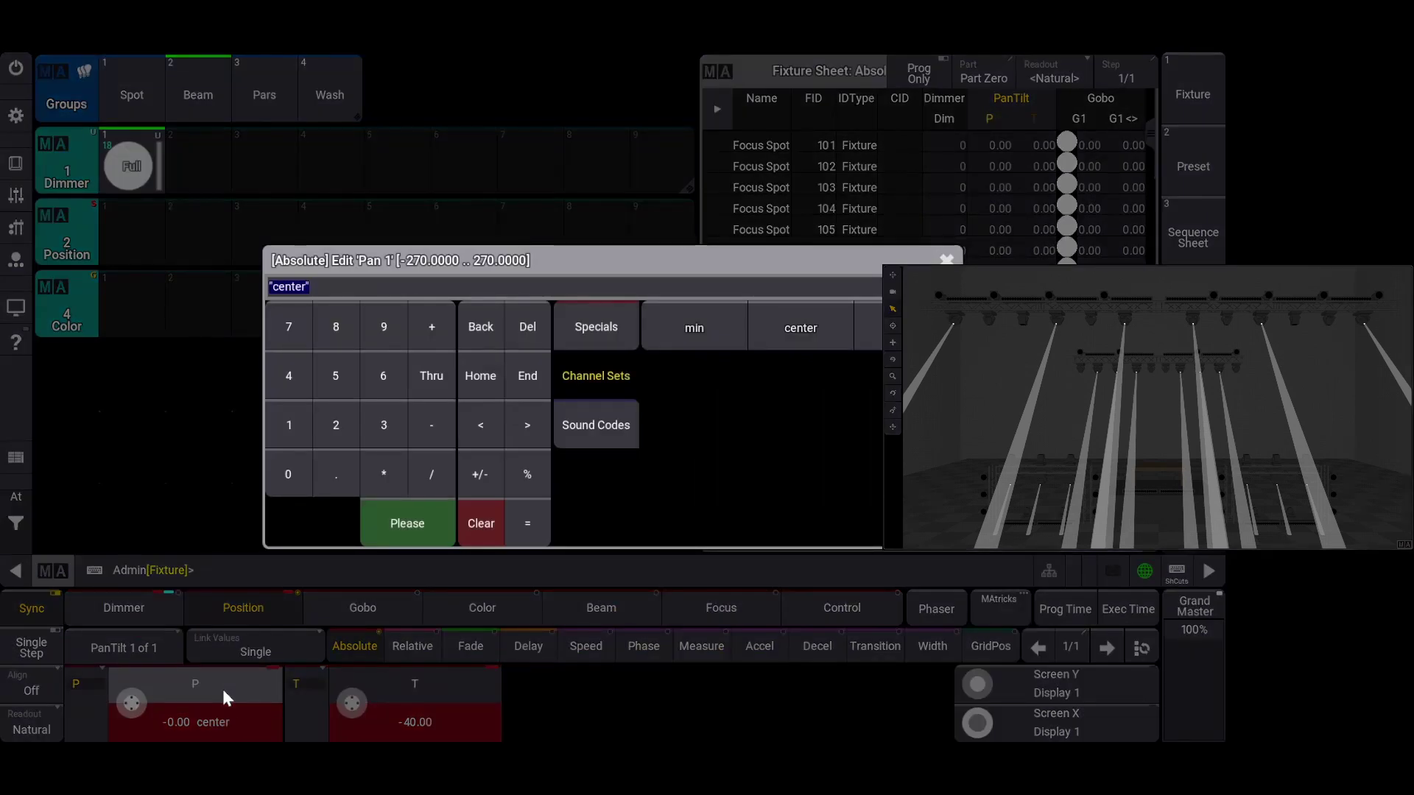
pyautogui.write('-50 Thru 50')
pyautogui.press('Return')
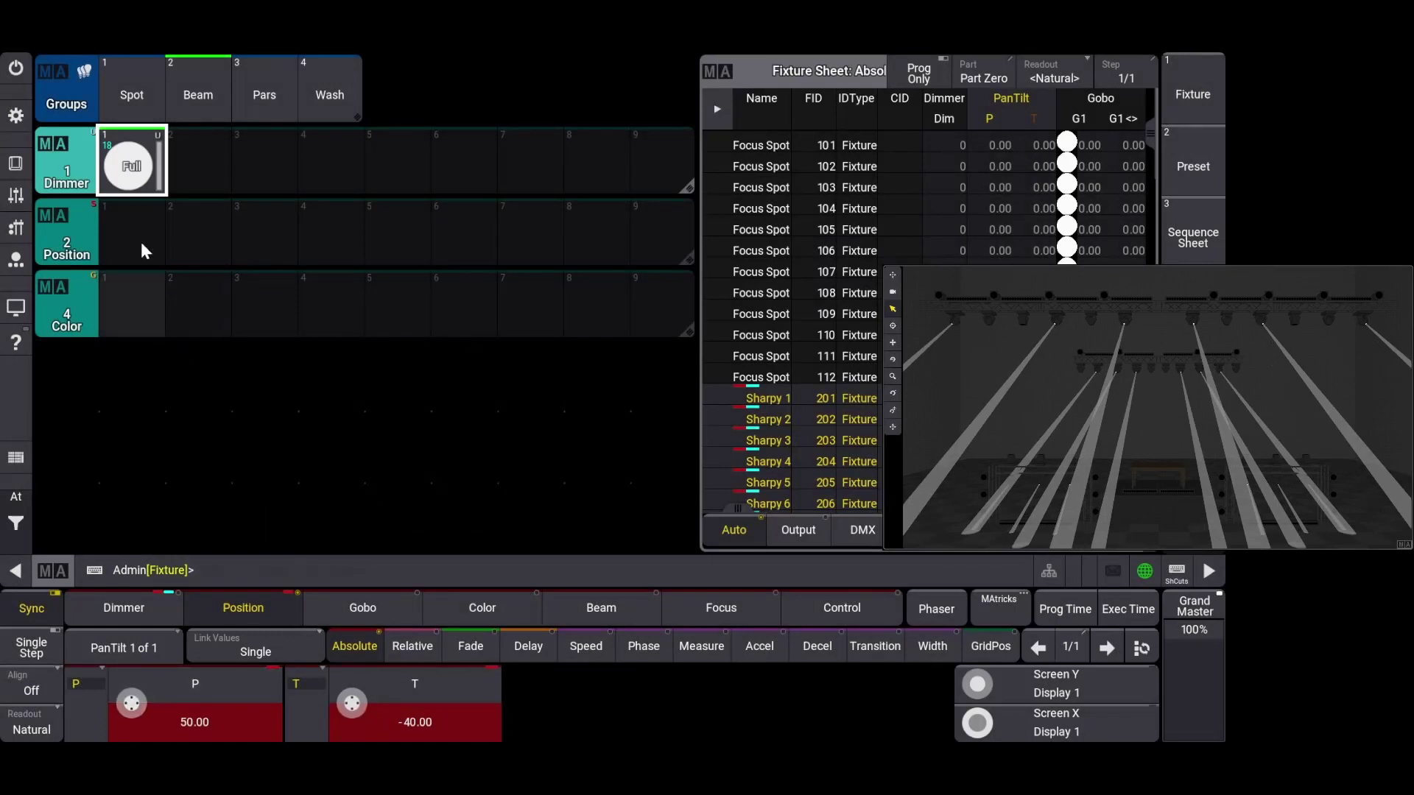
# Step: Store the Beam group's position in position preset slot 1 and label it Fan Out
pyautogui.moveTo(140, 243); pyautogui.dragTo(78, 177)
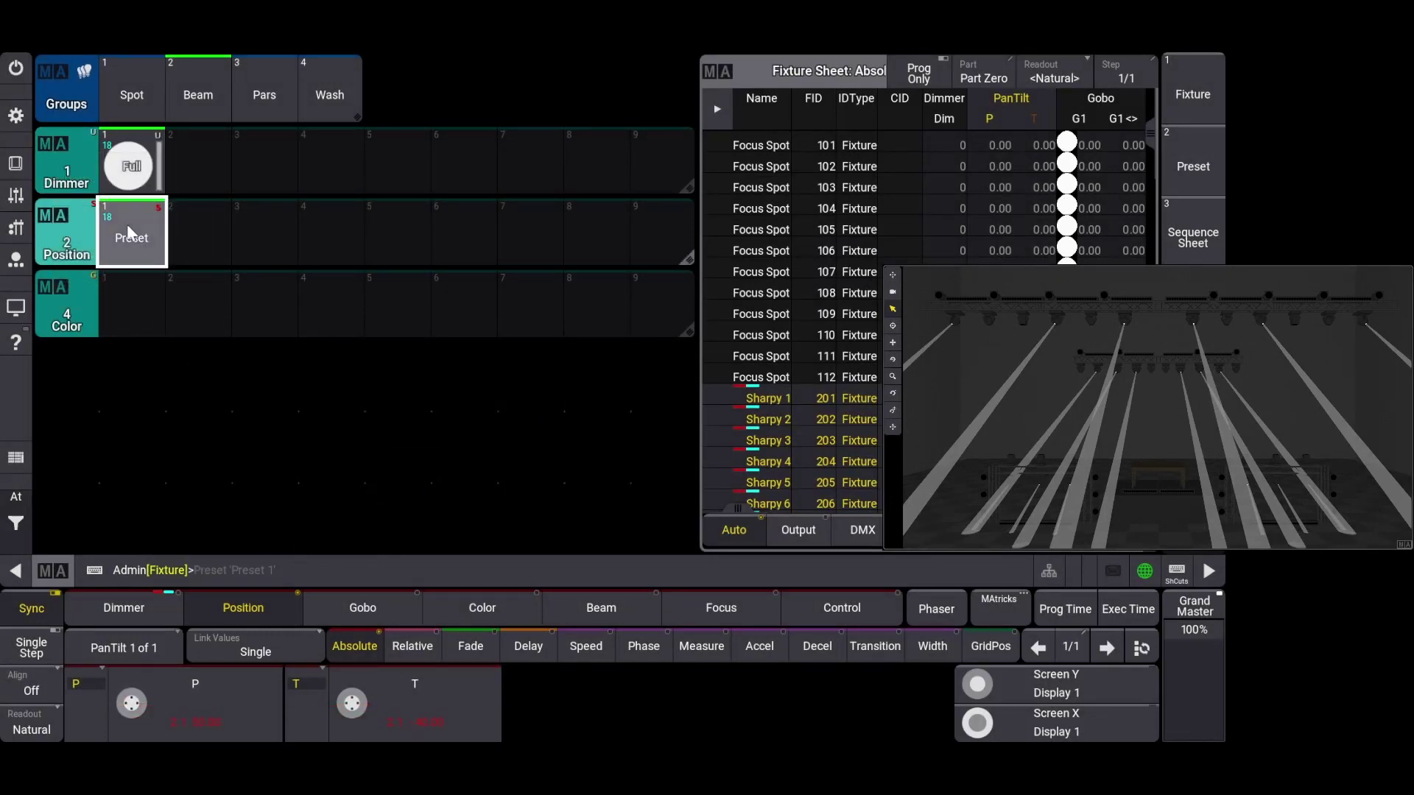
pyautogui.moveTo(130, 233); pyautogui.dragTo(133, 179)
pyautogui.write('Fan')
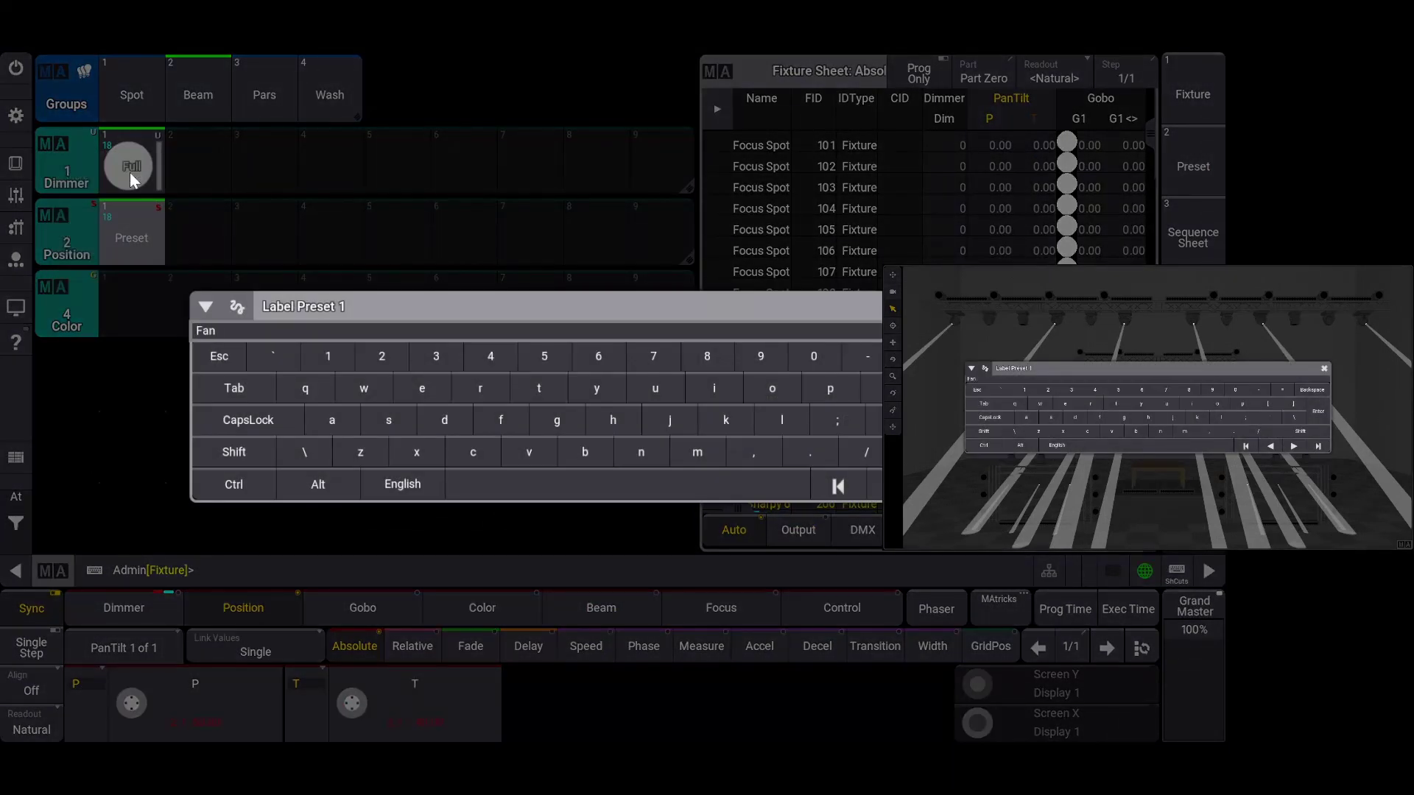
pyautogui.write(' Out')
pyautogui.press('Return')
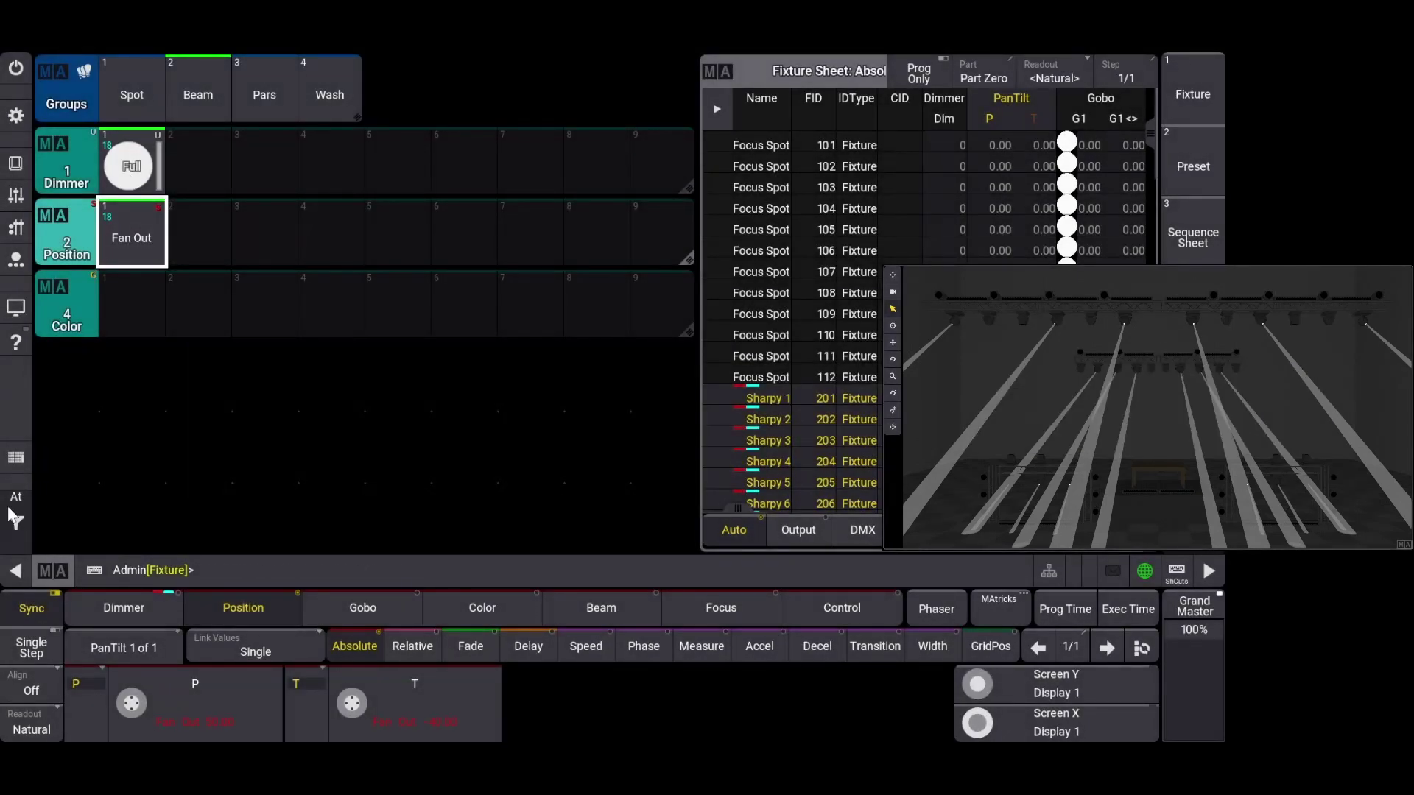
# Step: Clear the programmer and apply the Full dimmer preset to the Pars group
pyautogui.click(17, 521)
pyautogui.click(73, 525)
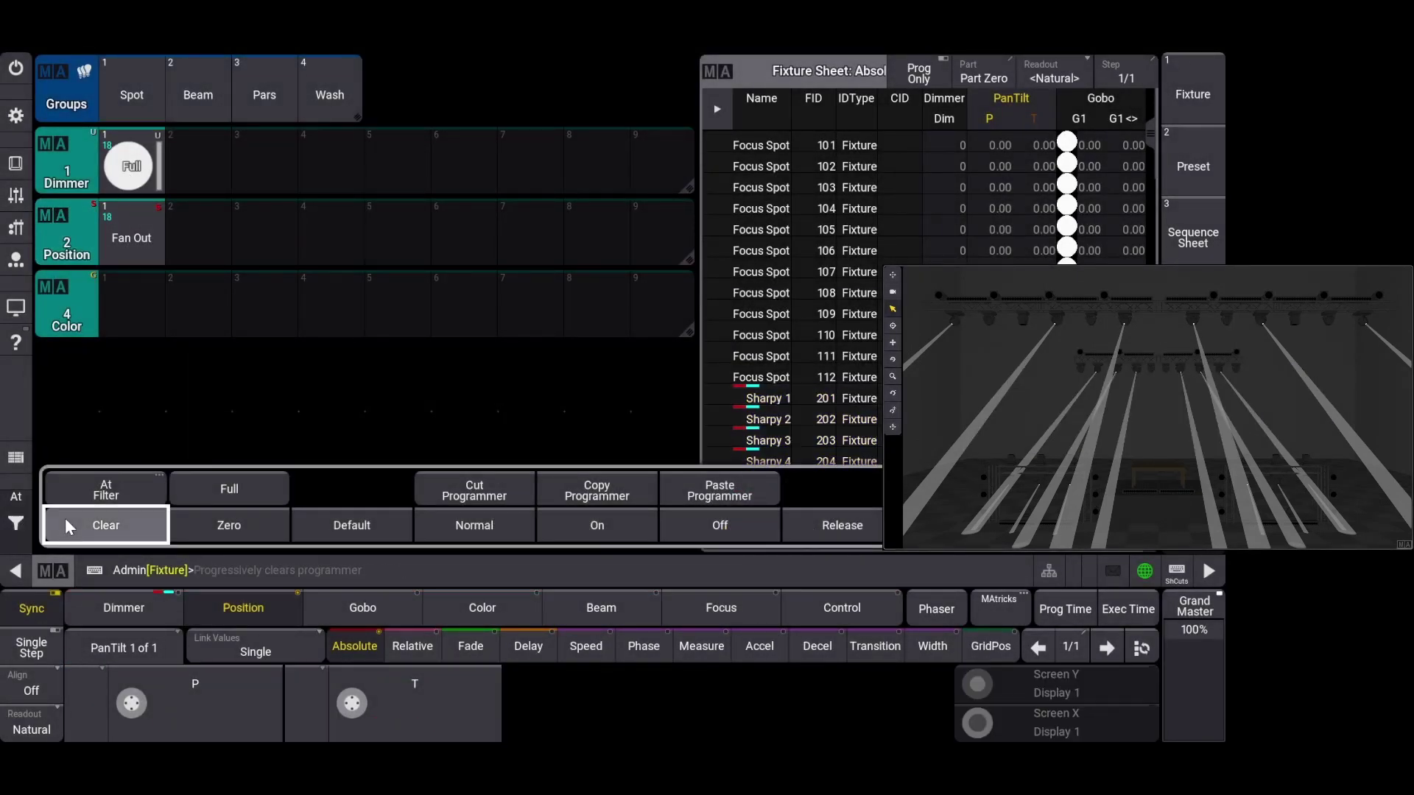
pyautogui.click(12, 527)
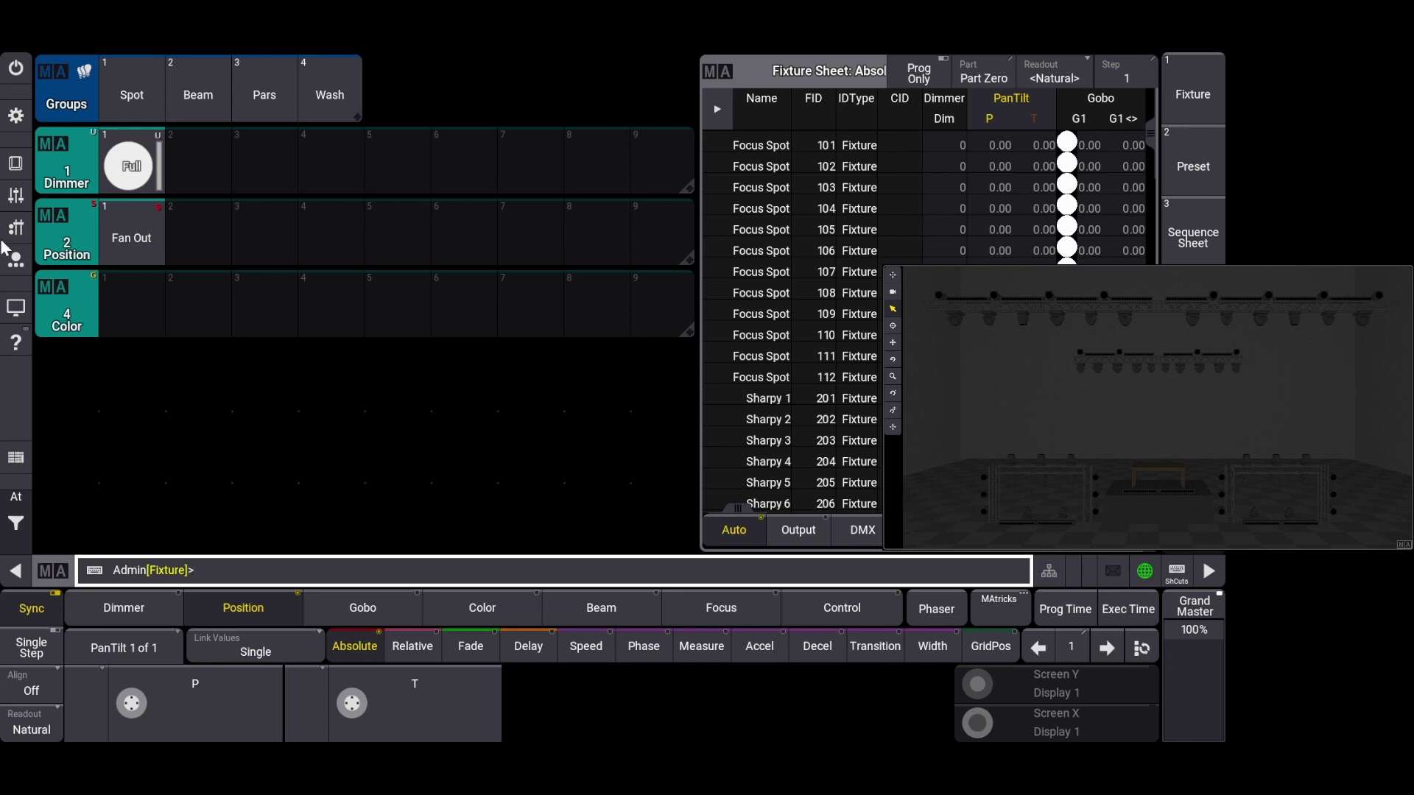
pyautogui.click(254, 90)
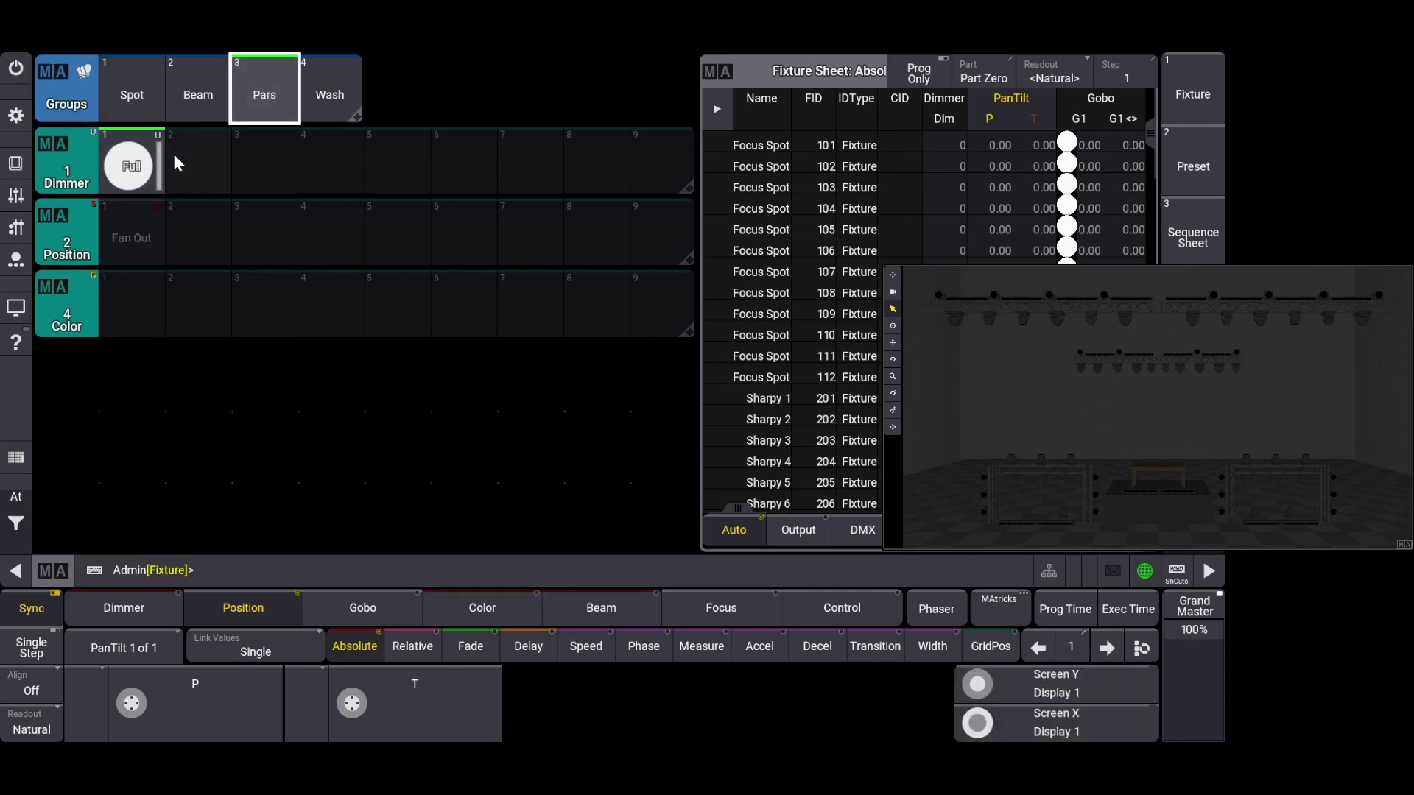
pyautogui.click(131, 167)
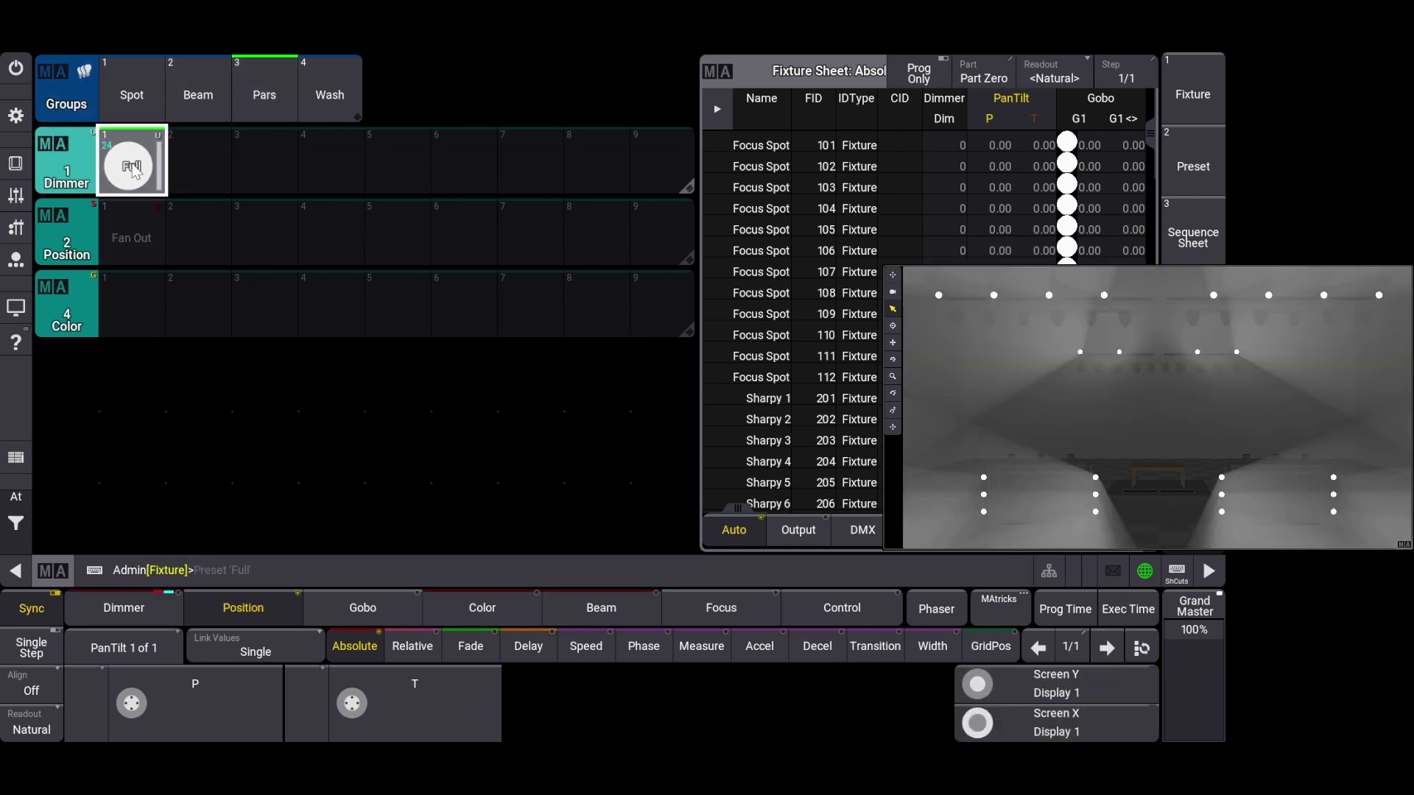
# Step: Set the Pars group's color to red 0 and green 50, keeping blue at full
pyautogui.click(470, 610)
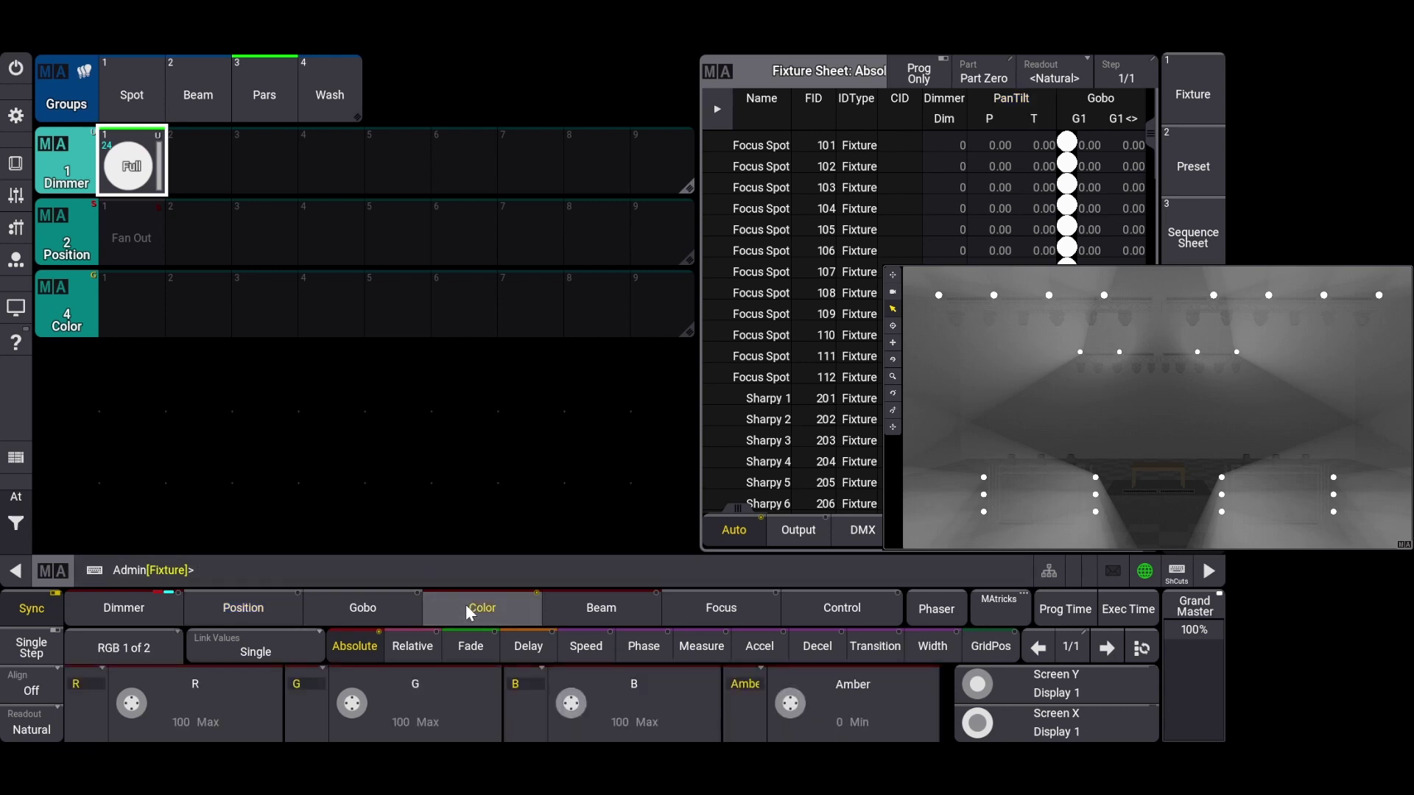
pyautogui.click(140, 651)
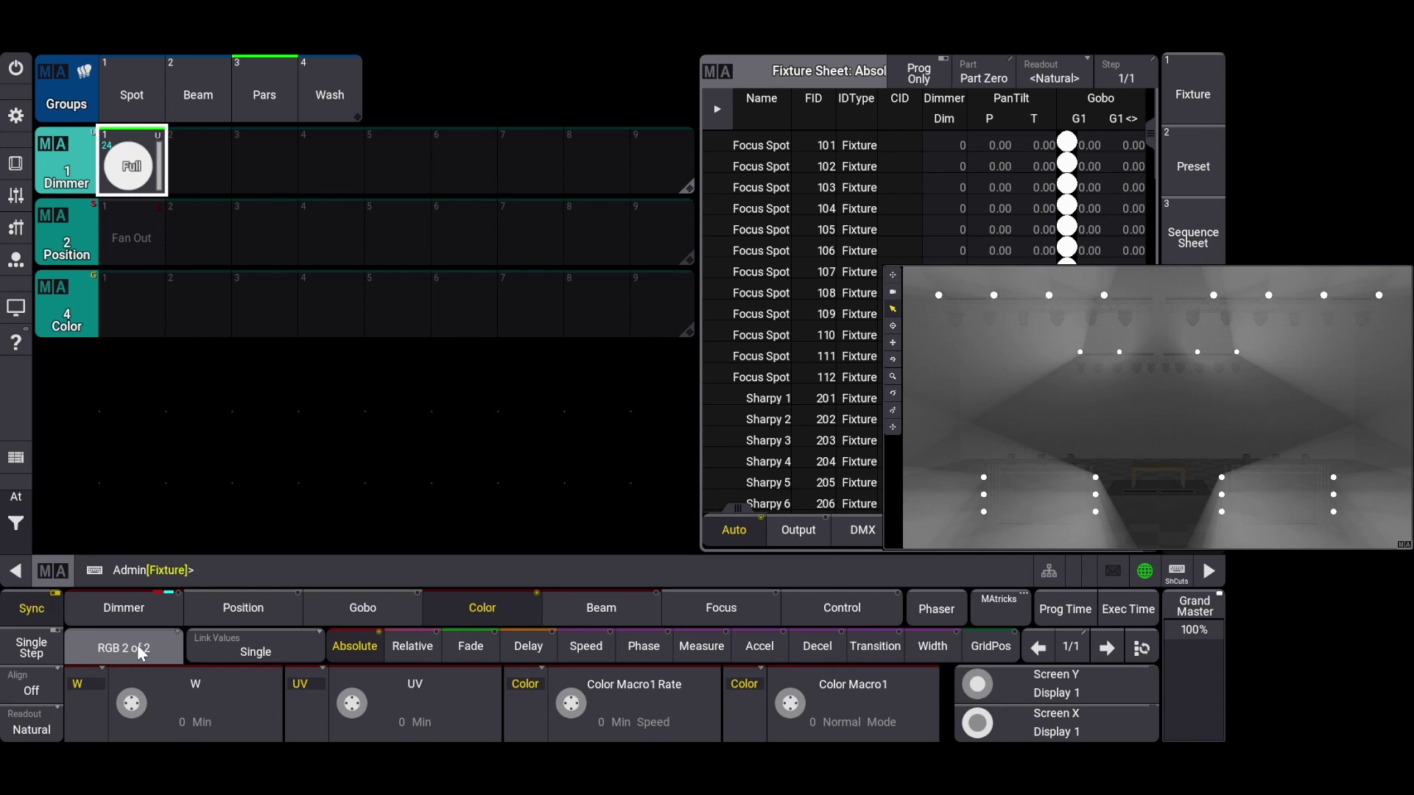
pyautogui.click(140, 651)
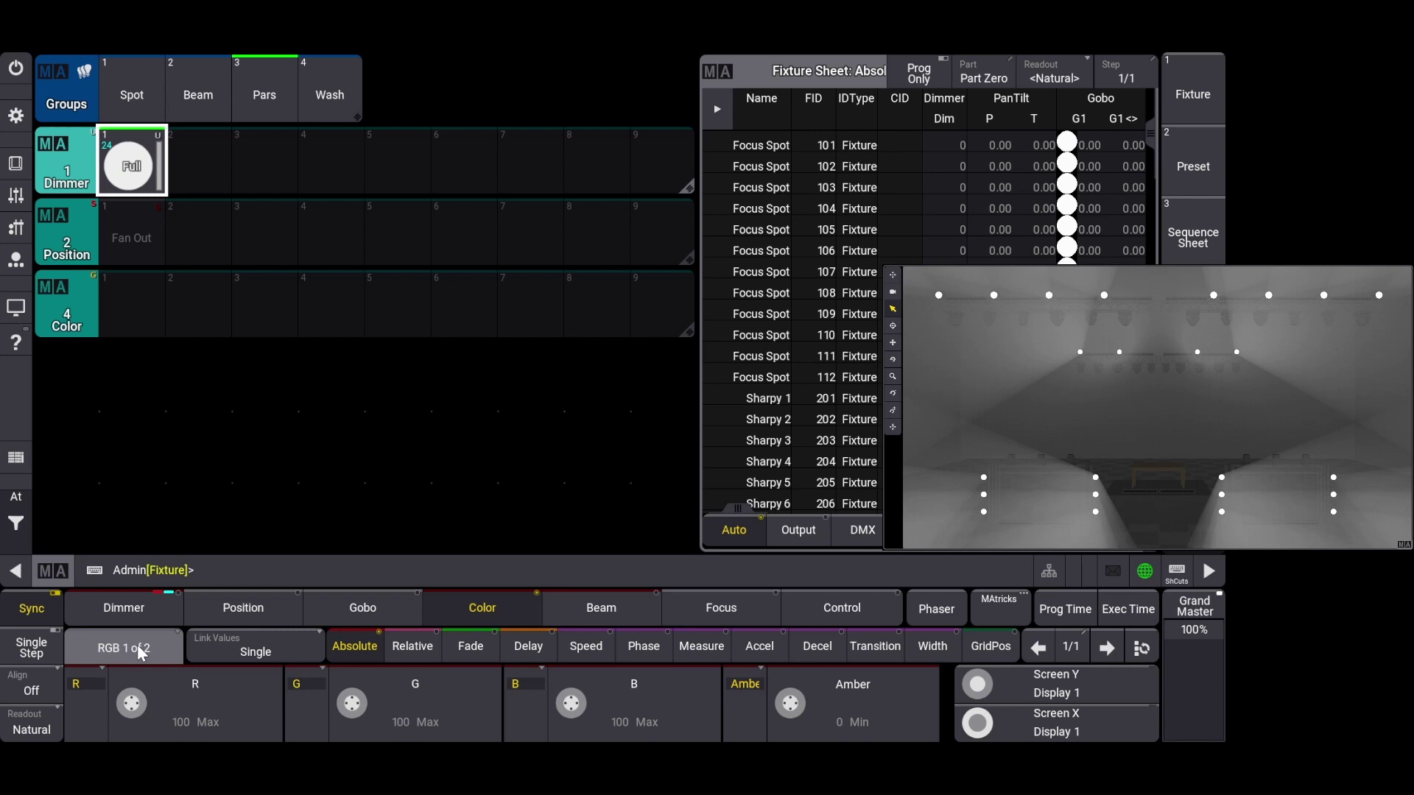
pyautogui.click(178, 685)
pyautogui.write('0')
pyautogui.press('Return')
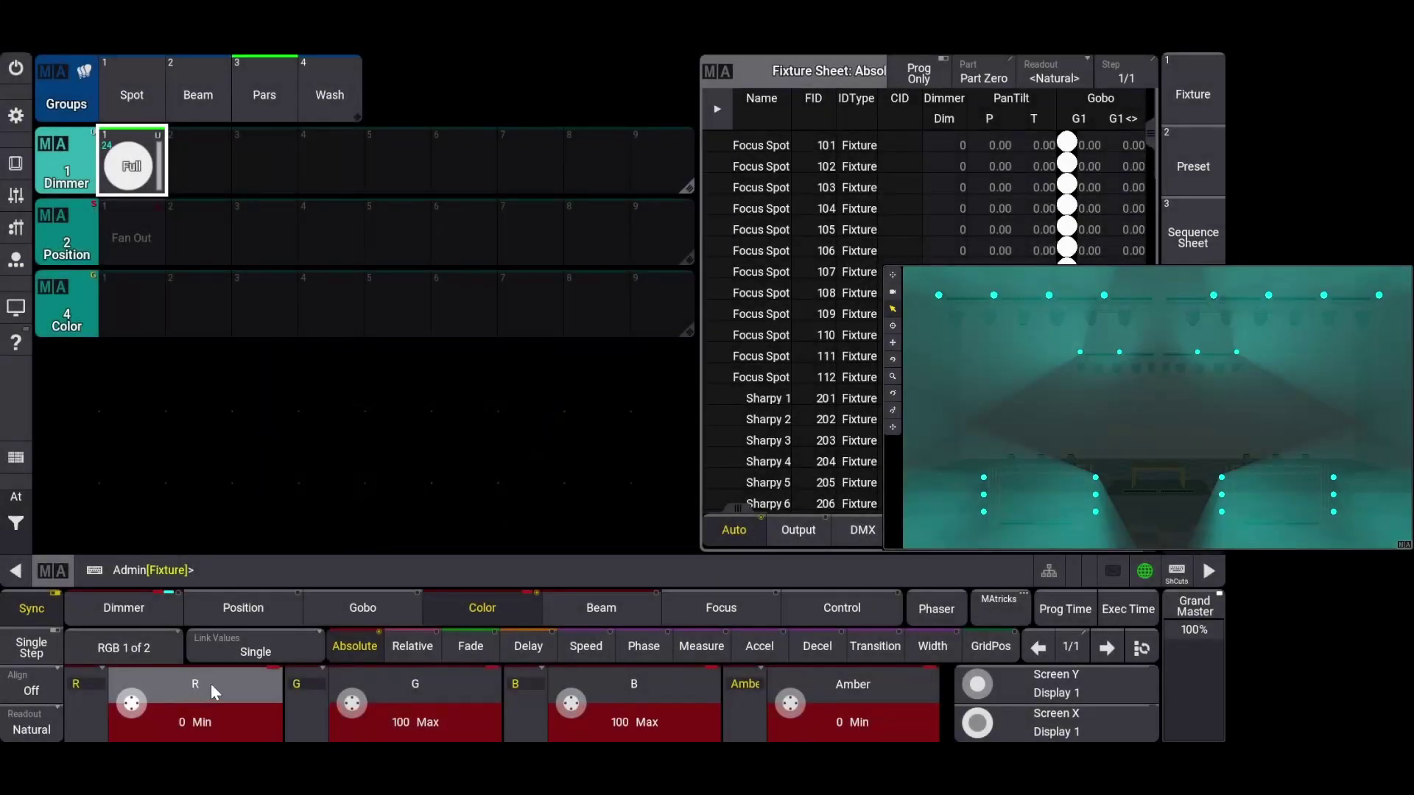
pyautogui.click(387, 684)
pyautogui.write('50')
pyautogui.press('Return')
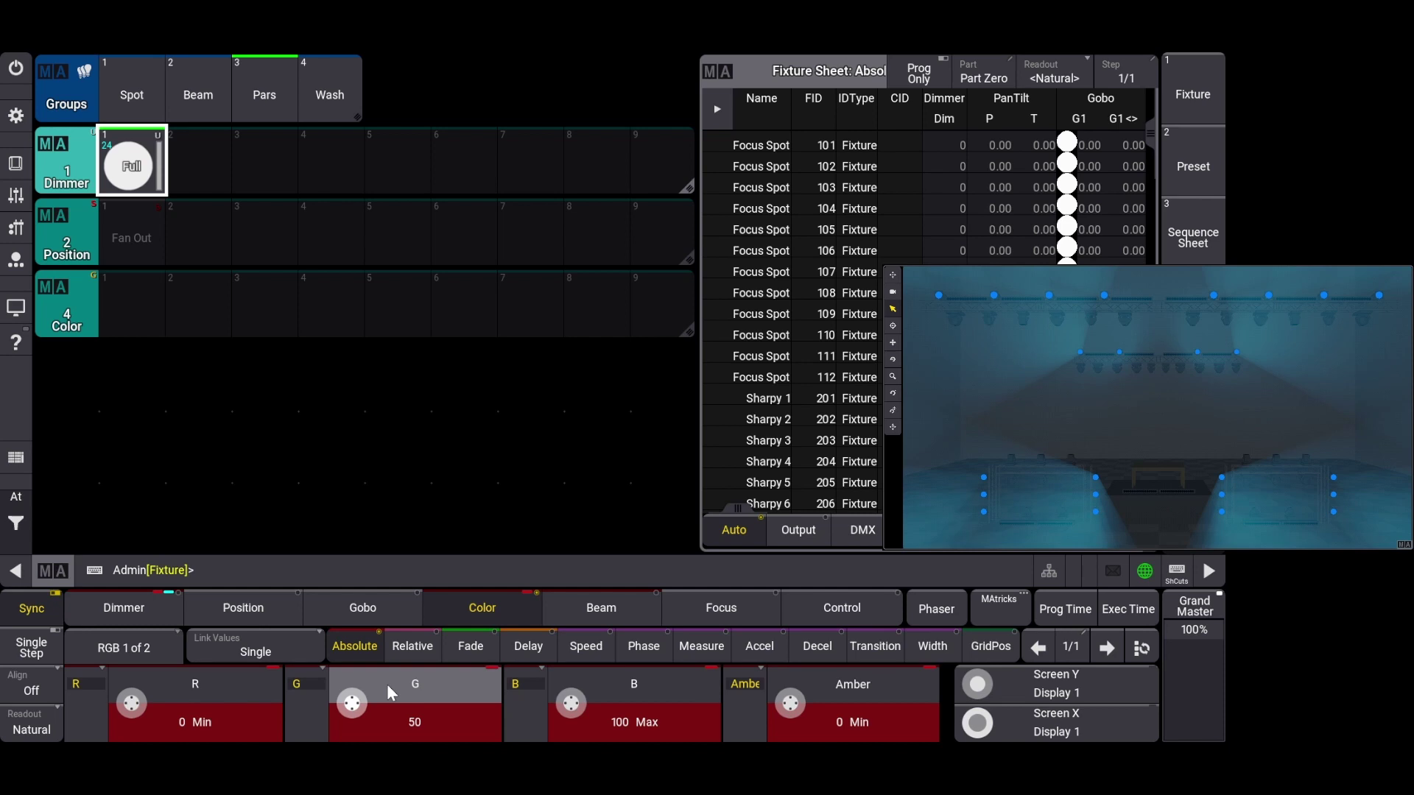
# Step: Store the Pars group's color in color preset slot 1 and label it Light Blue
pyautogui.moveTo(148, 328); pyautogui.dragTo(136, 263)
pyautogui.write('Light Blue')
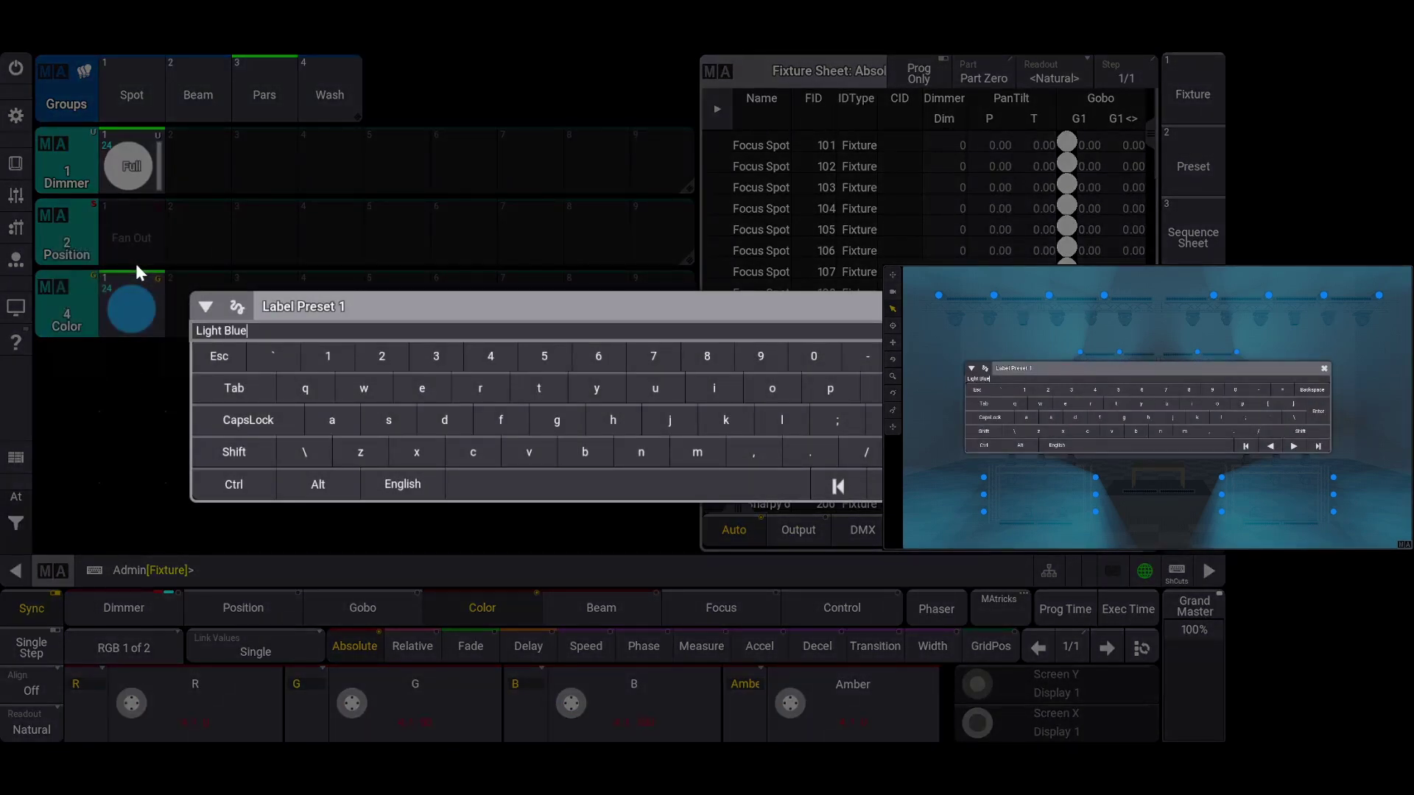
pyautogui.press('Return')
# Step: Clear the programmer and apply the Full dimmer preset to the Spot group
pyautogui.click(19, 542)
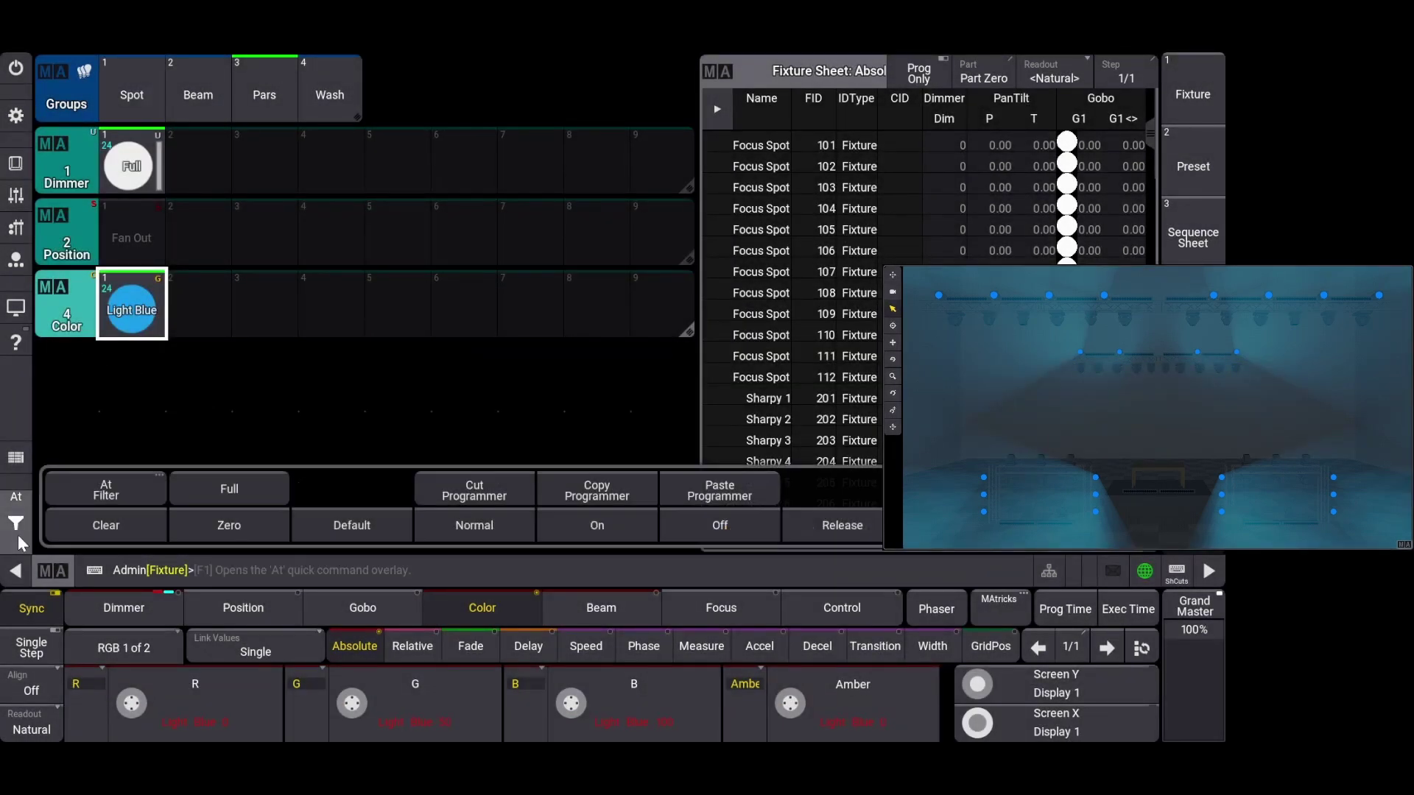
pyautogui.click(96, 527)
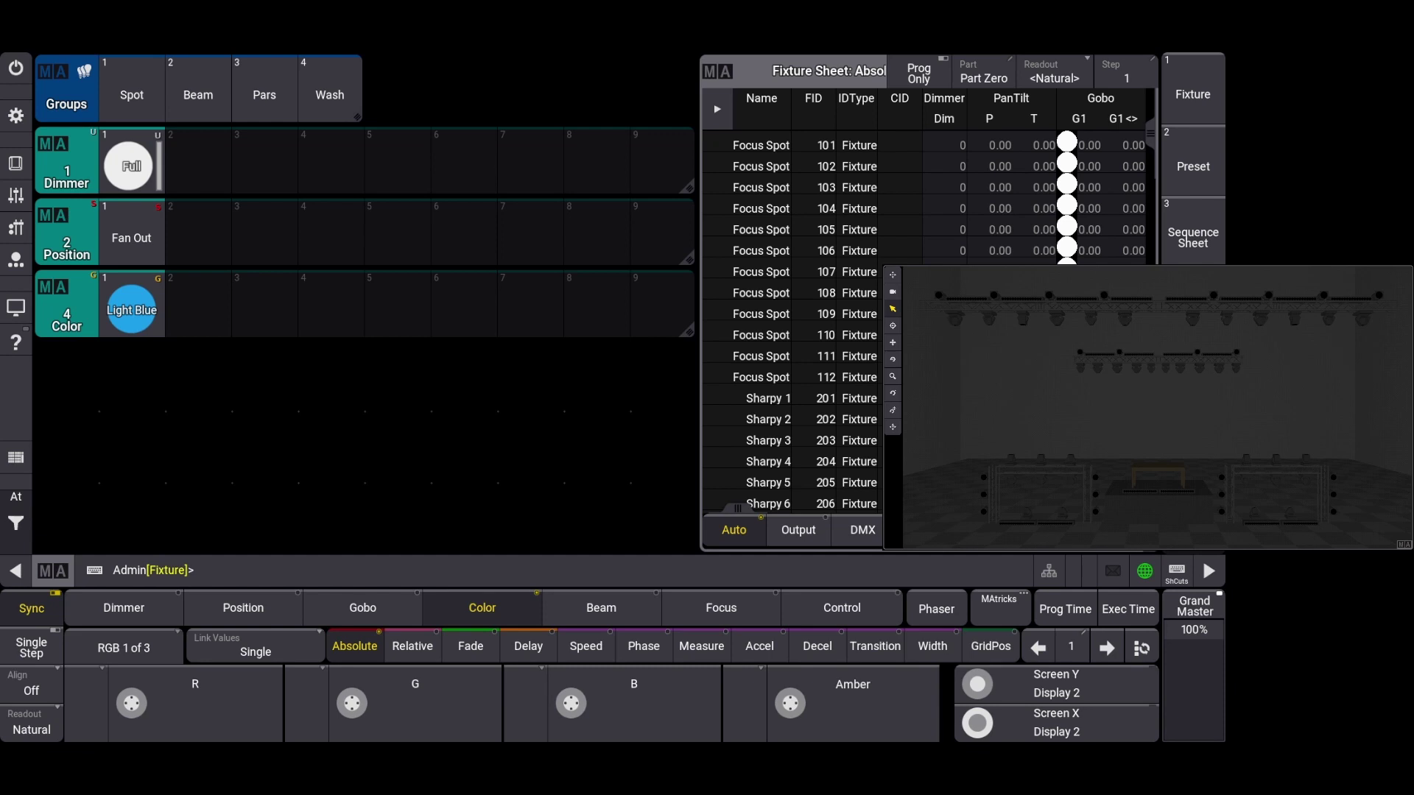
pyautogui.click(132, 92)
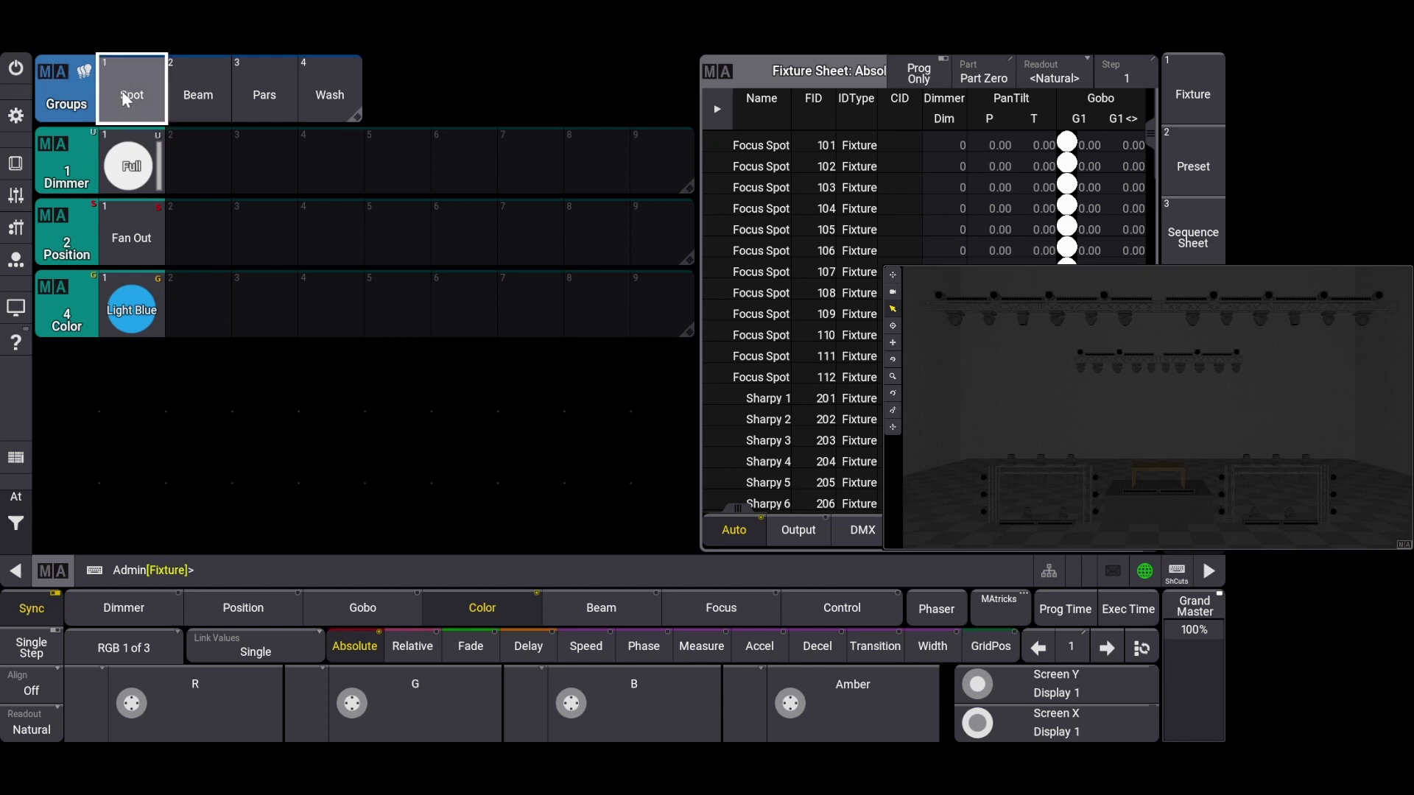
pyautogui.click(127, 158)
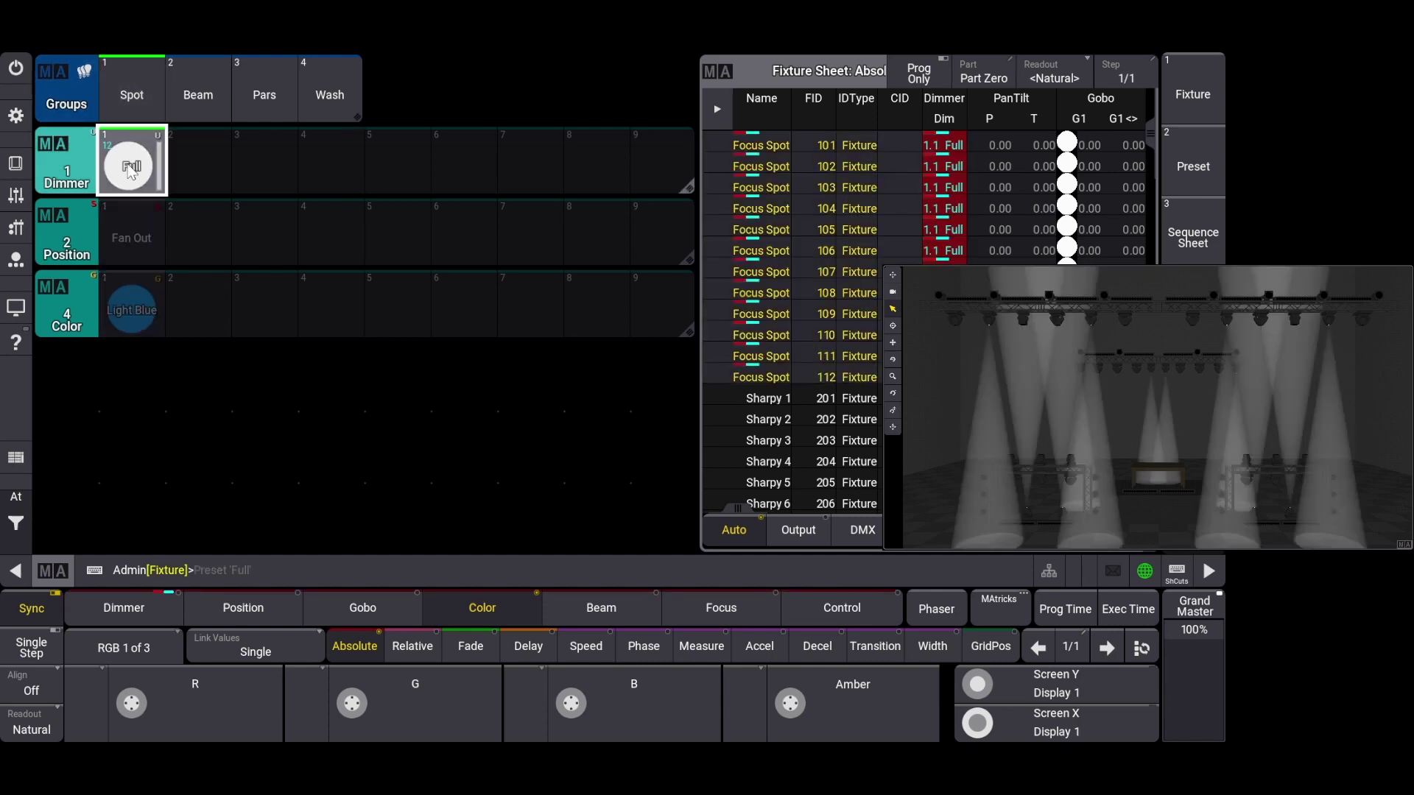
# Step: Set the Spot group's C2 color wheel to blue and activate its C1 wheel at open
pyautogui.click(130, 651)
pyautogui.click(129, 651)
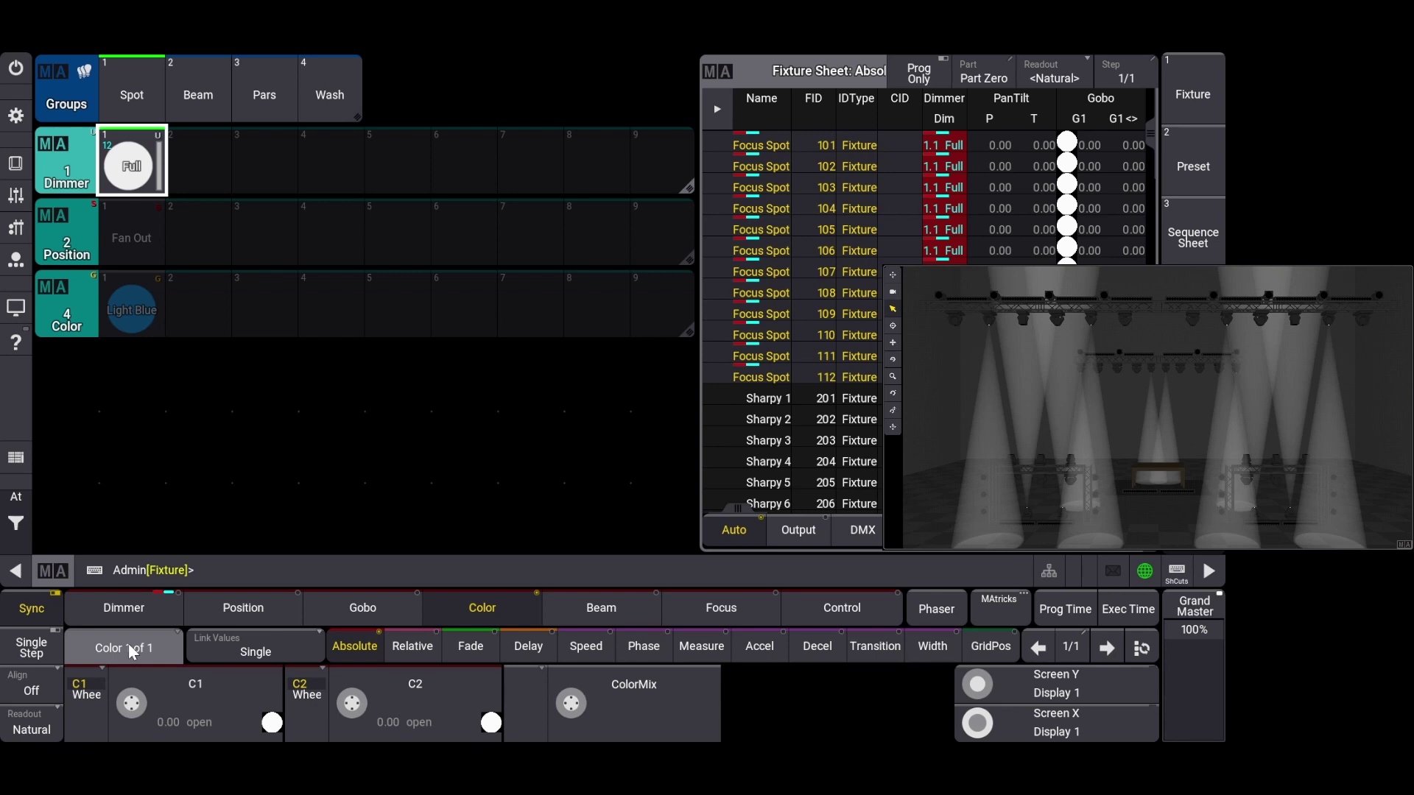
pyautogui.click(184, 703)
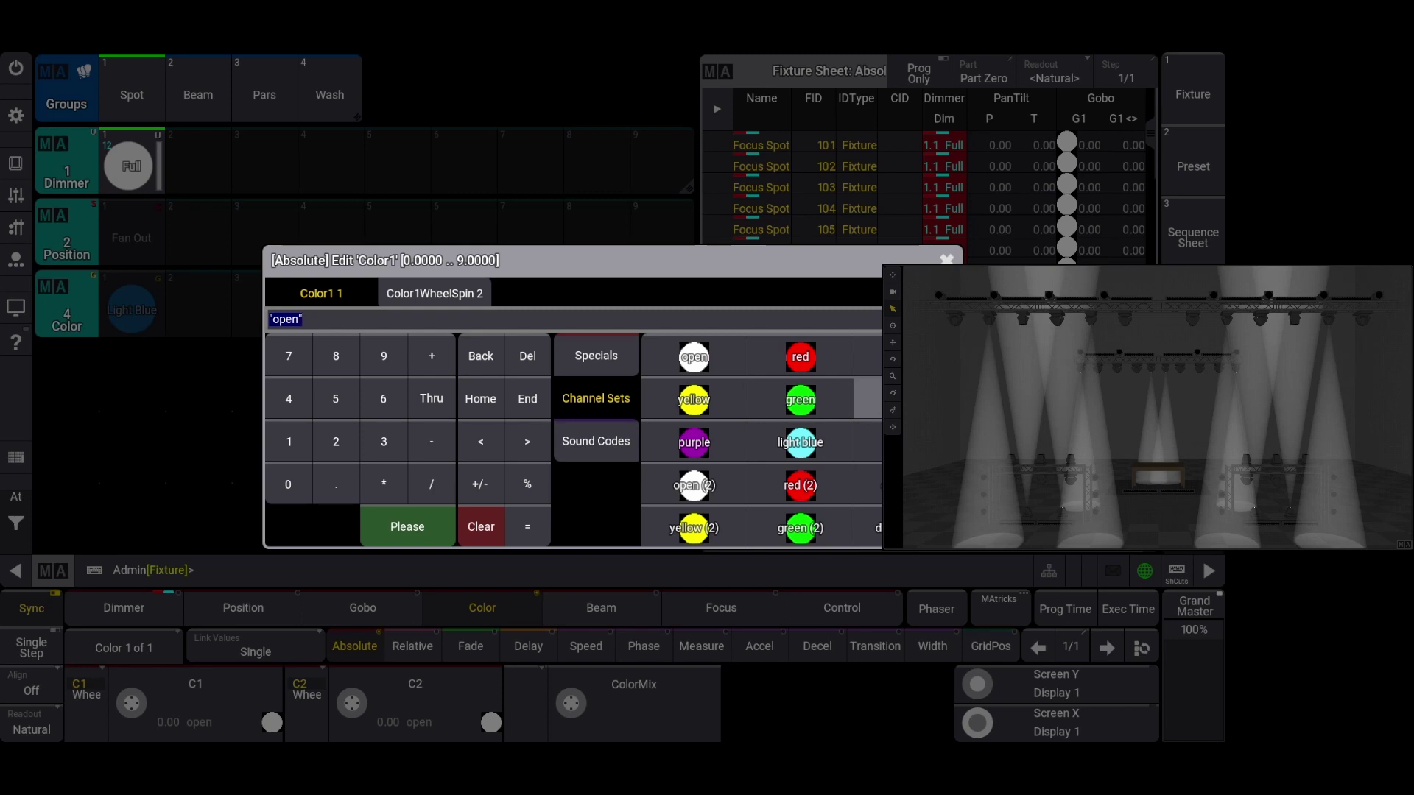
pyautogui.click(249, 682)
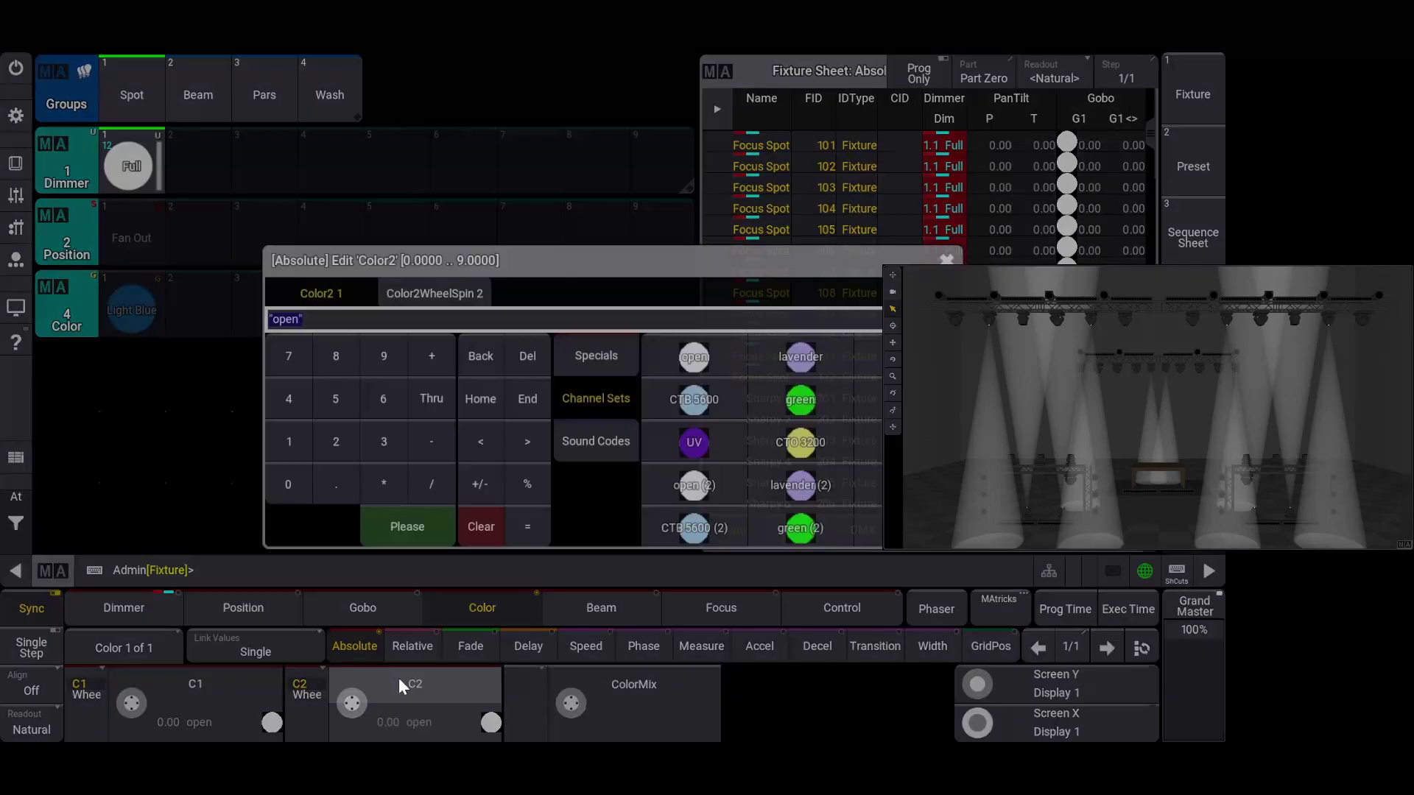
pyautogui.click(399, 677)
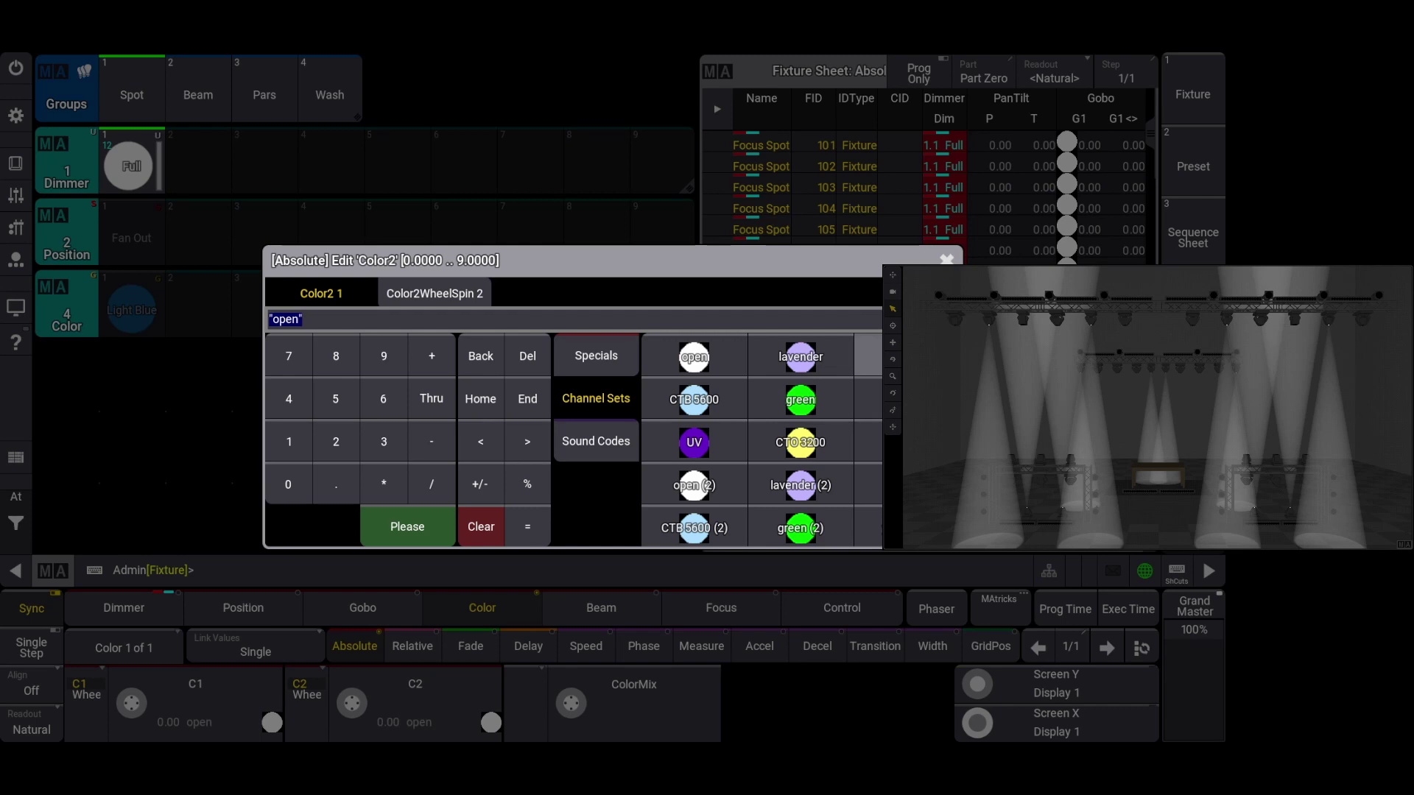
pyautogui.click(869, 356)
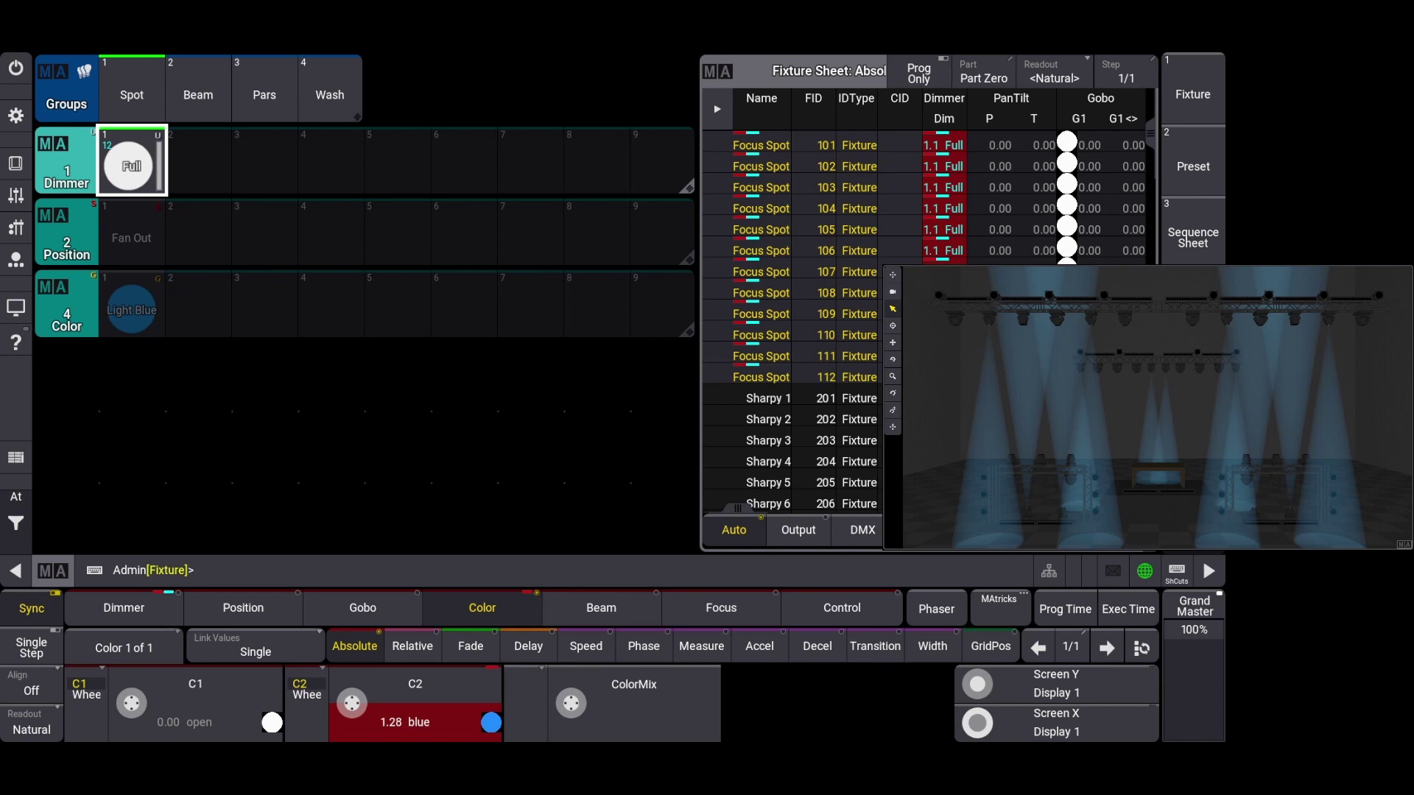
pyautogui.click(466, 607)
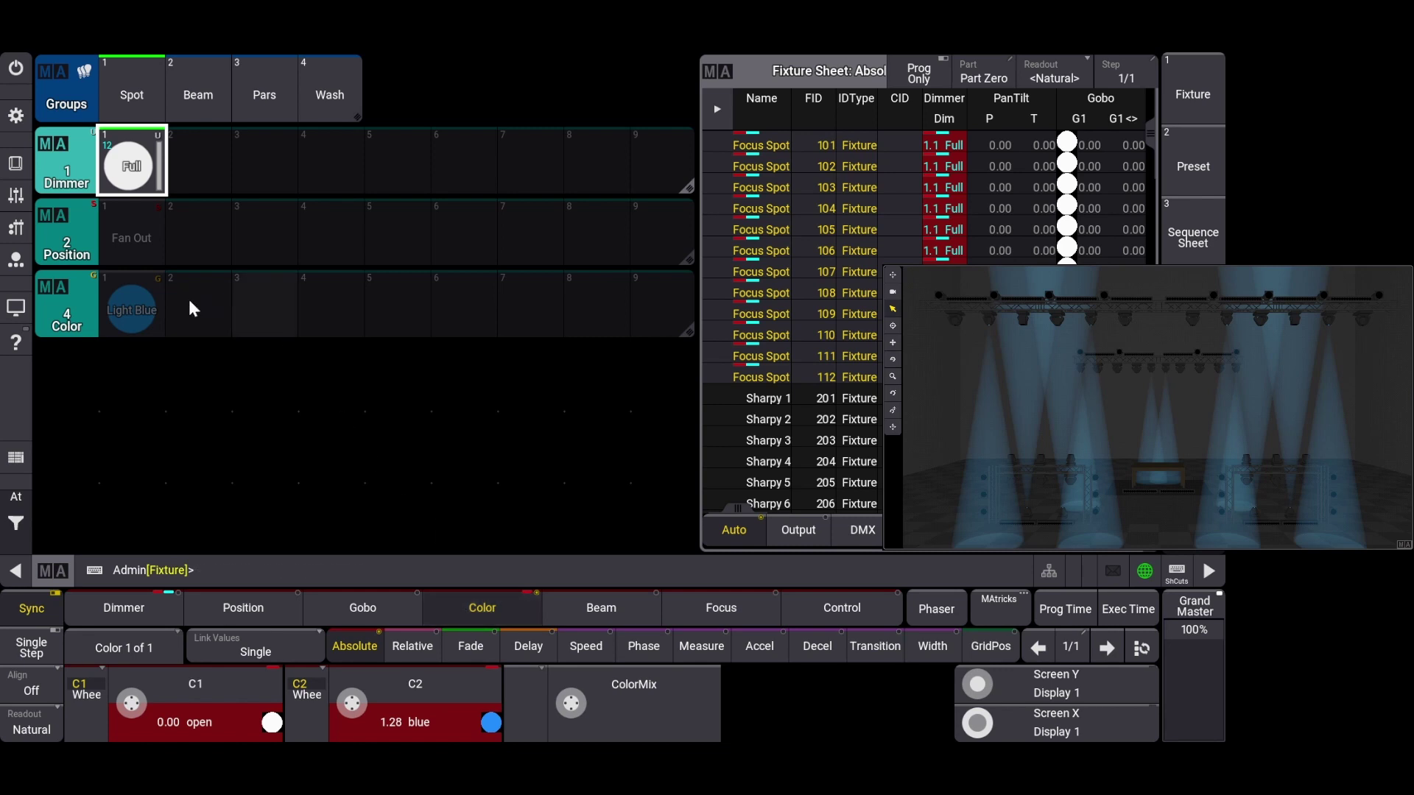
# Step: Merge the Spot group's color into the Light Blue color preset and clear the programmer
pyautogui.click(137, 298)
pyautogui.click(129, 308)
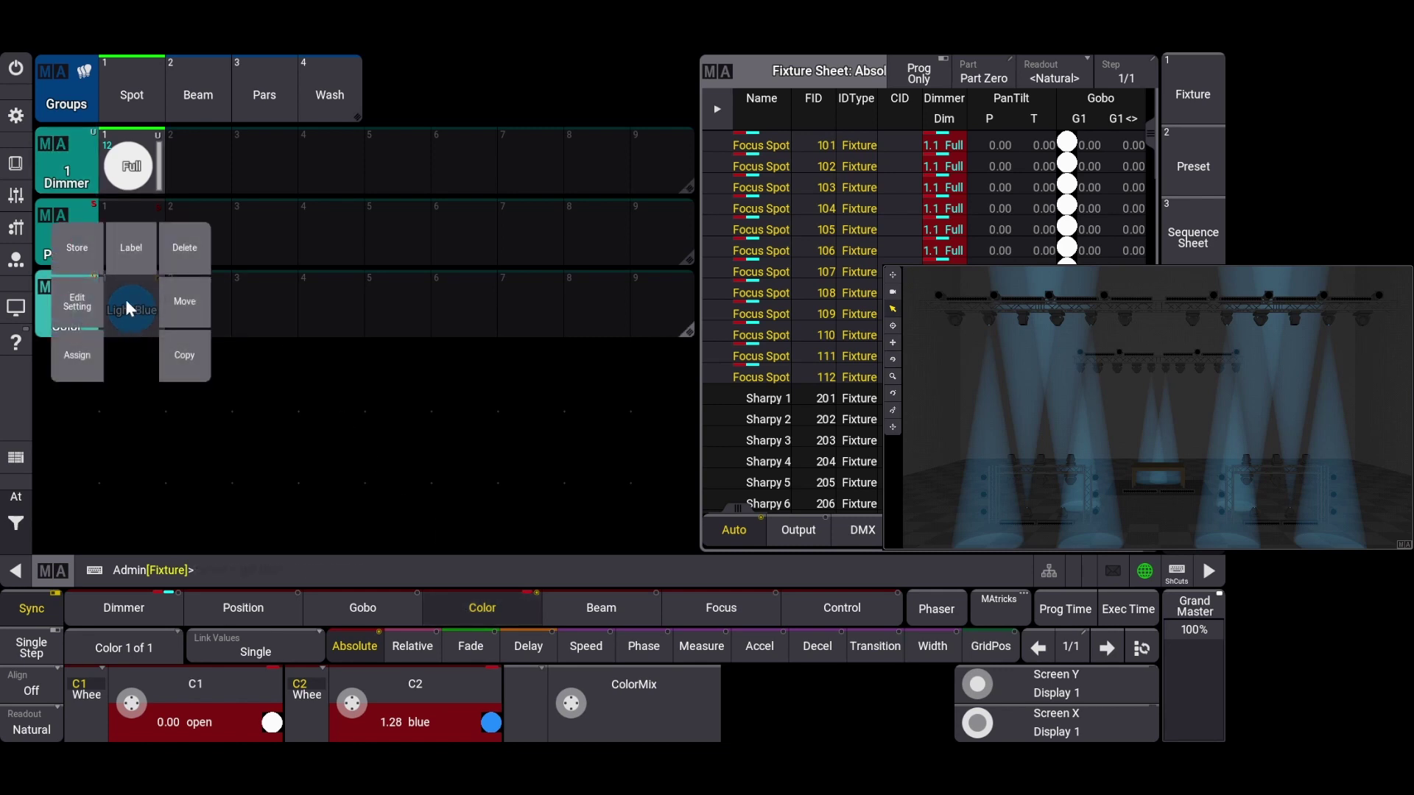
pyautogui.click(77, 249)
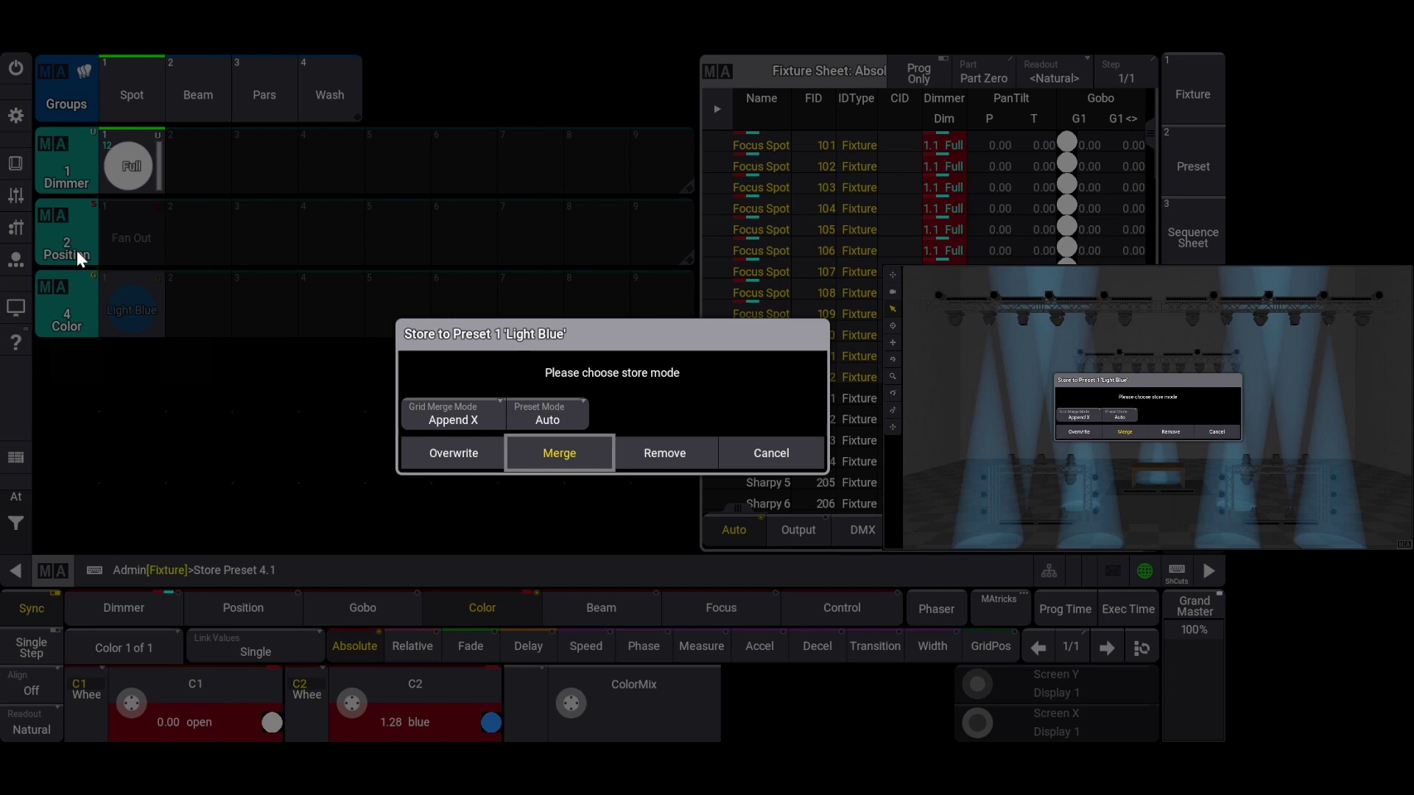
pyautogui.click(538, 450)
pyautogui.click(16, 496)
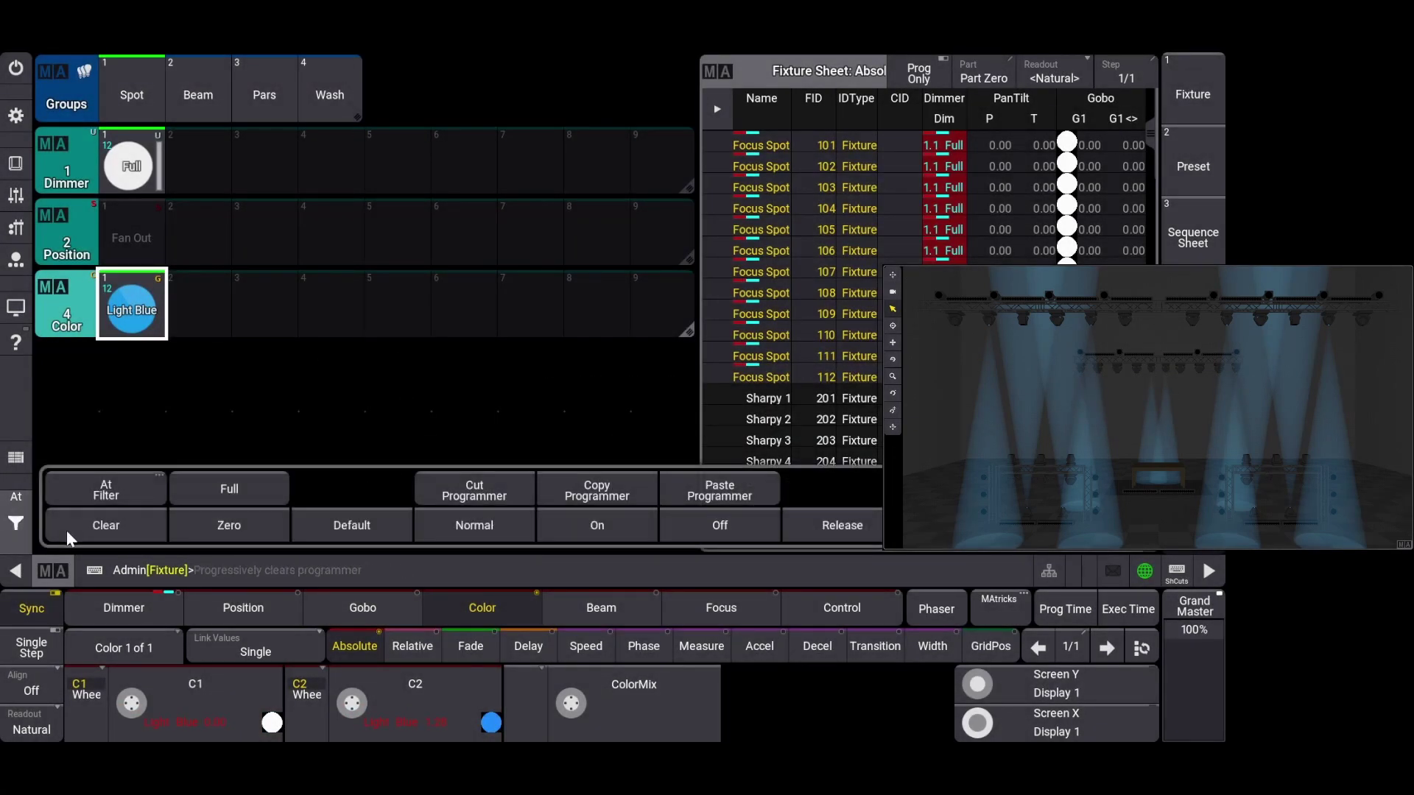
pyautogui.click(104, 530)
pyautogui.click(104, 531)
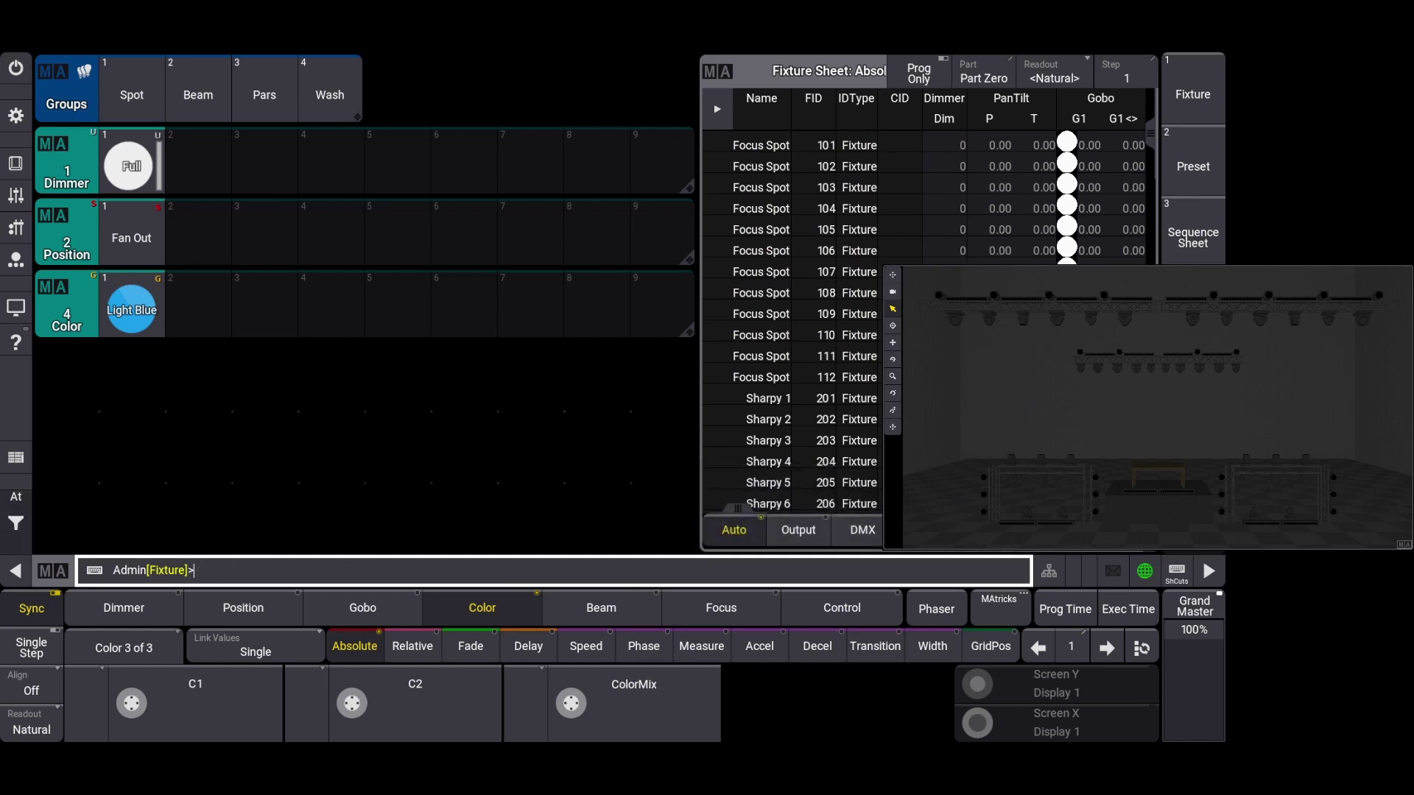
# Step: Test the Full dimmer and Light Blue color presets on the Spot and Pars groups together
pyautogui.click(139, 104)
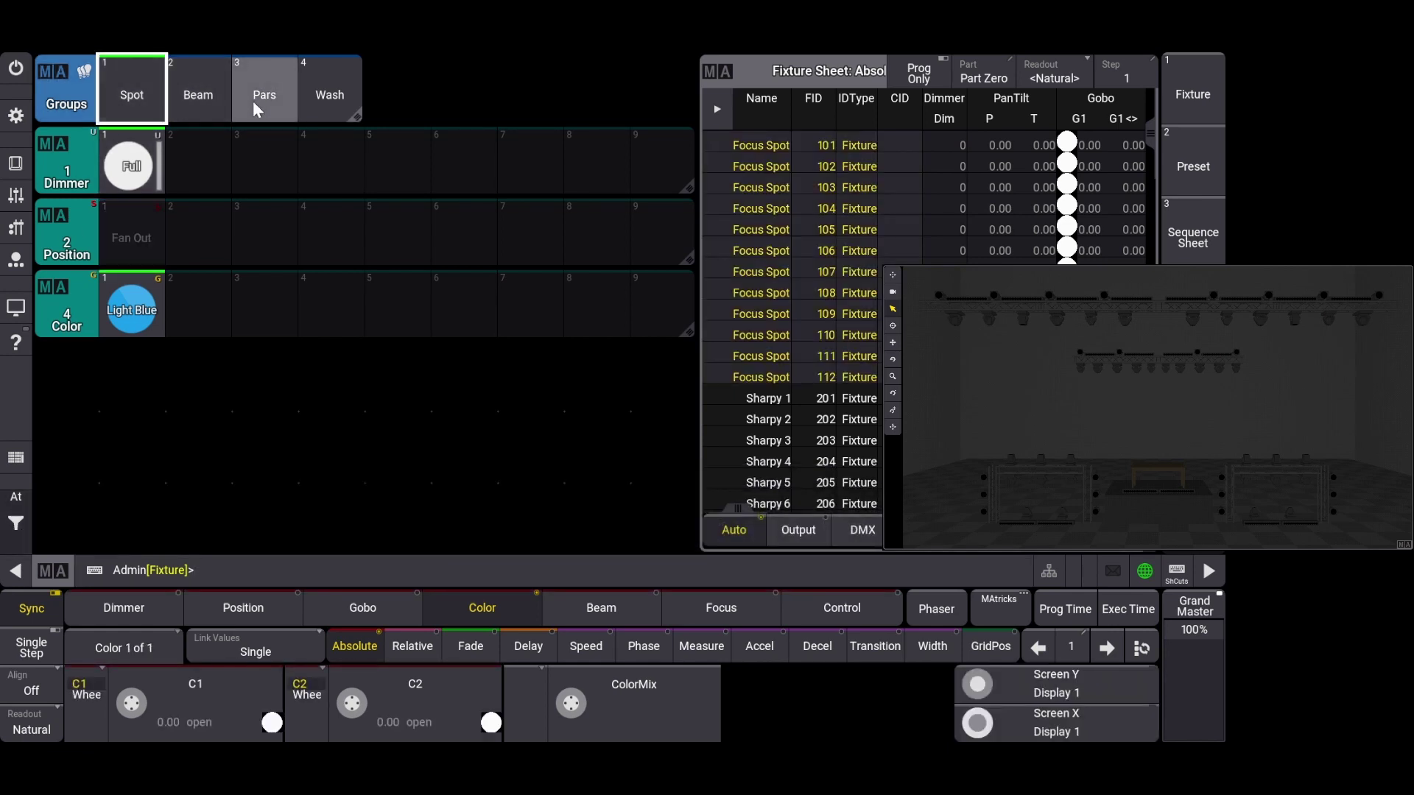
pyautogui.click(154, 151)
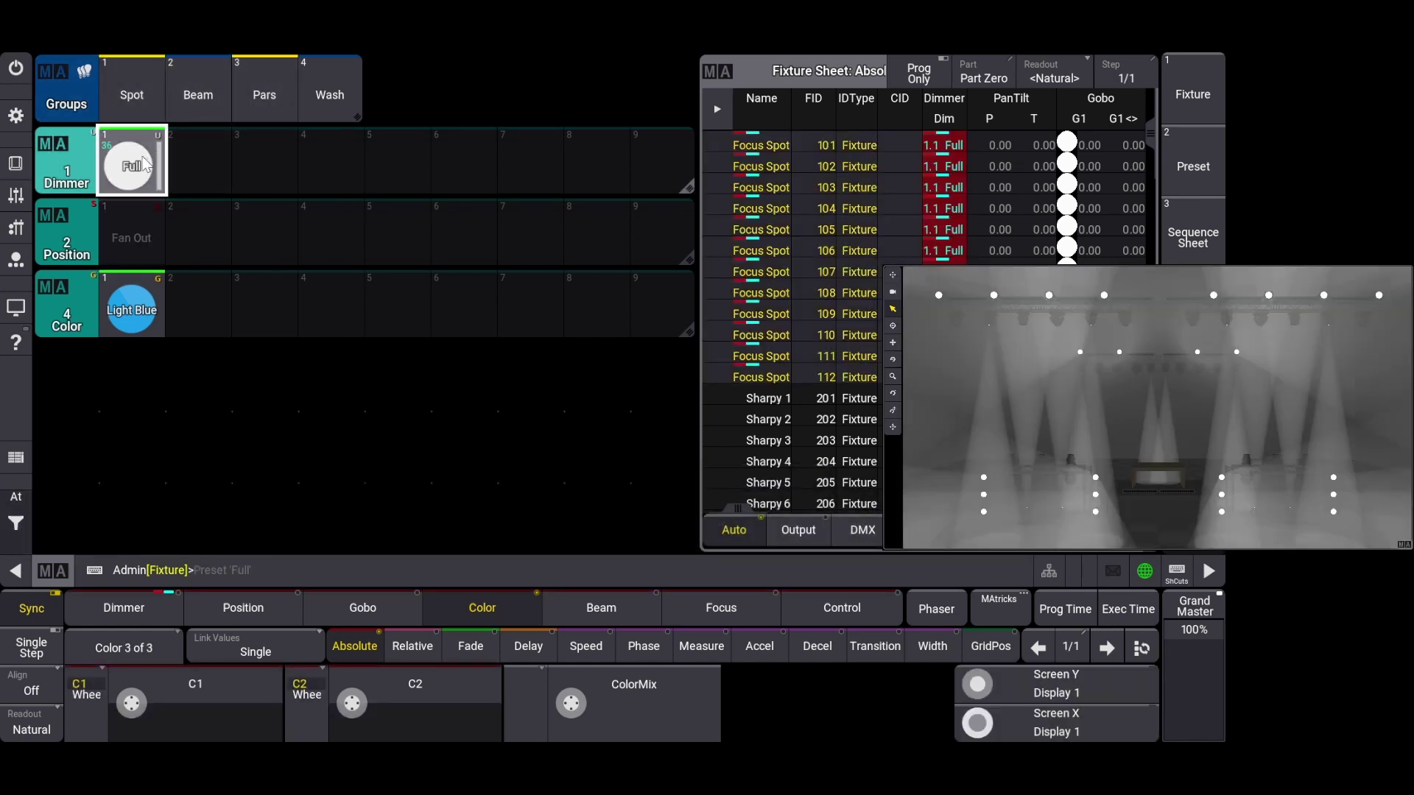
pyautogui.click(142, 296)
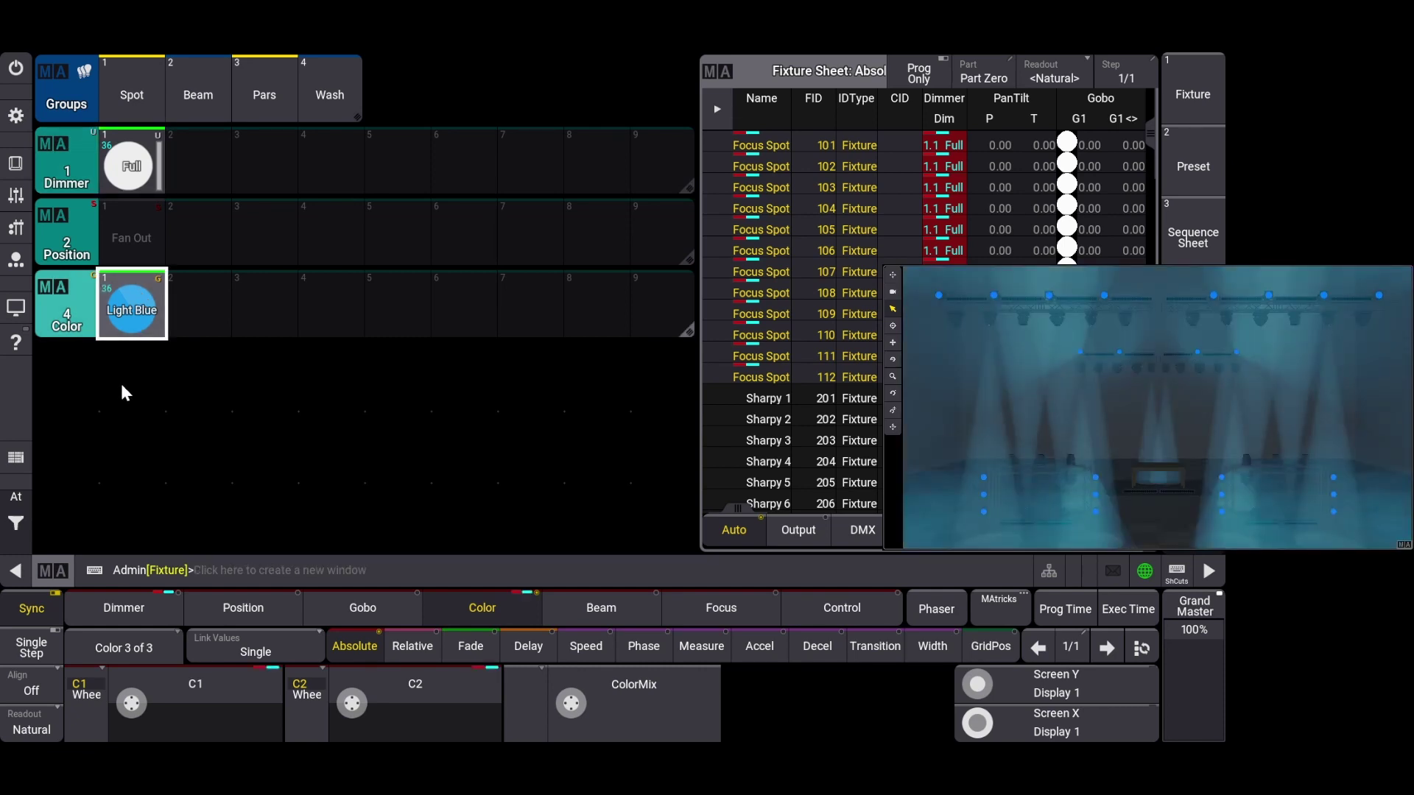
# Step: Clear the programmer completely and save the show
pyautogui.click(18, 507)
pyautogui.click(77, 520)
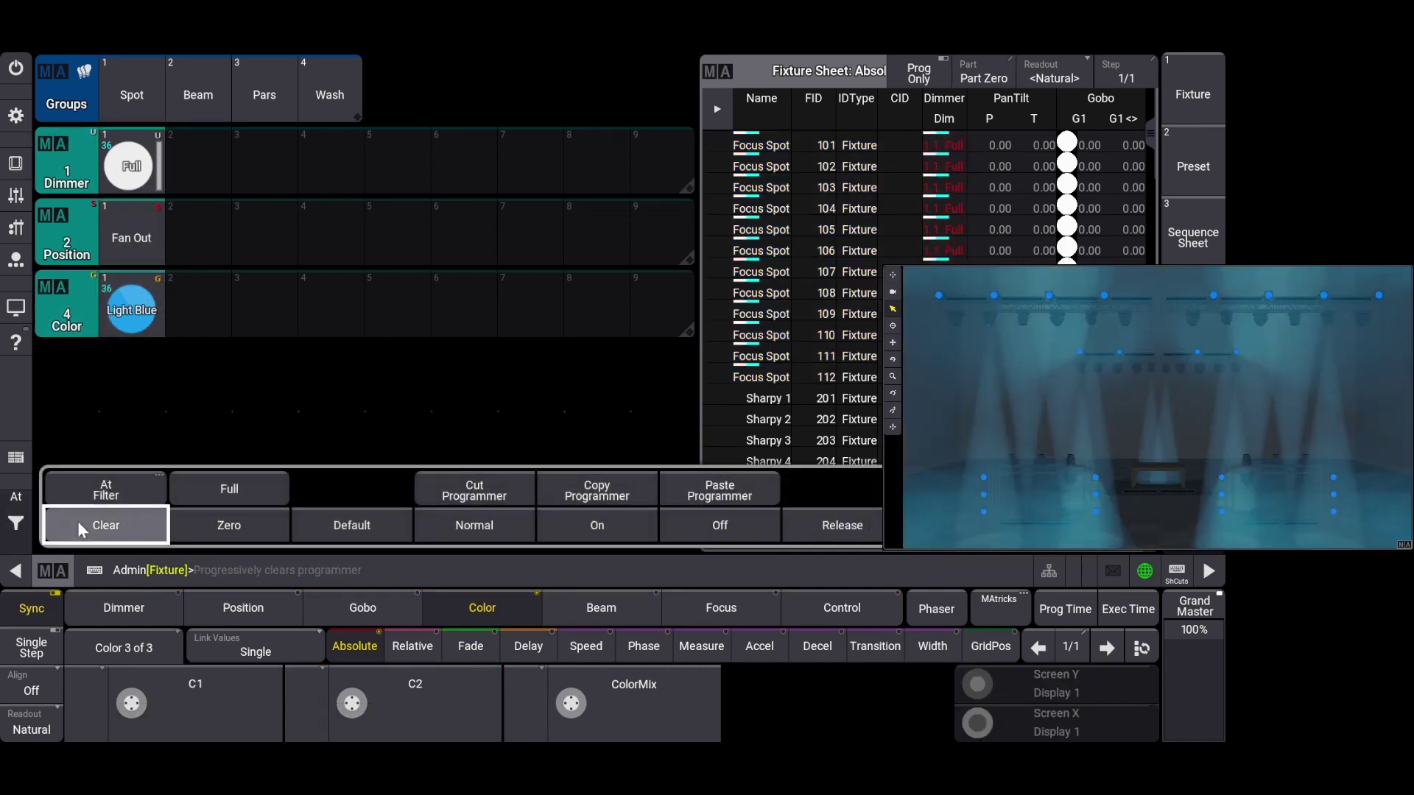
pyautogui.click(17, 115)
pyautogui.click(541, 499)
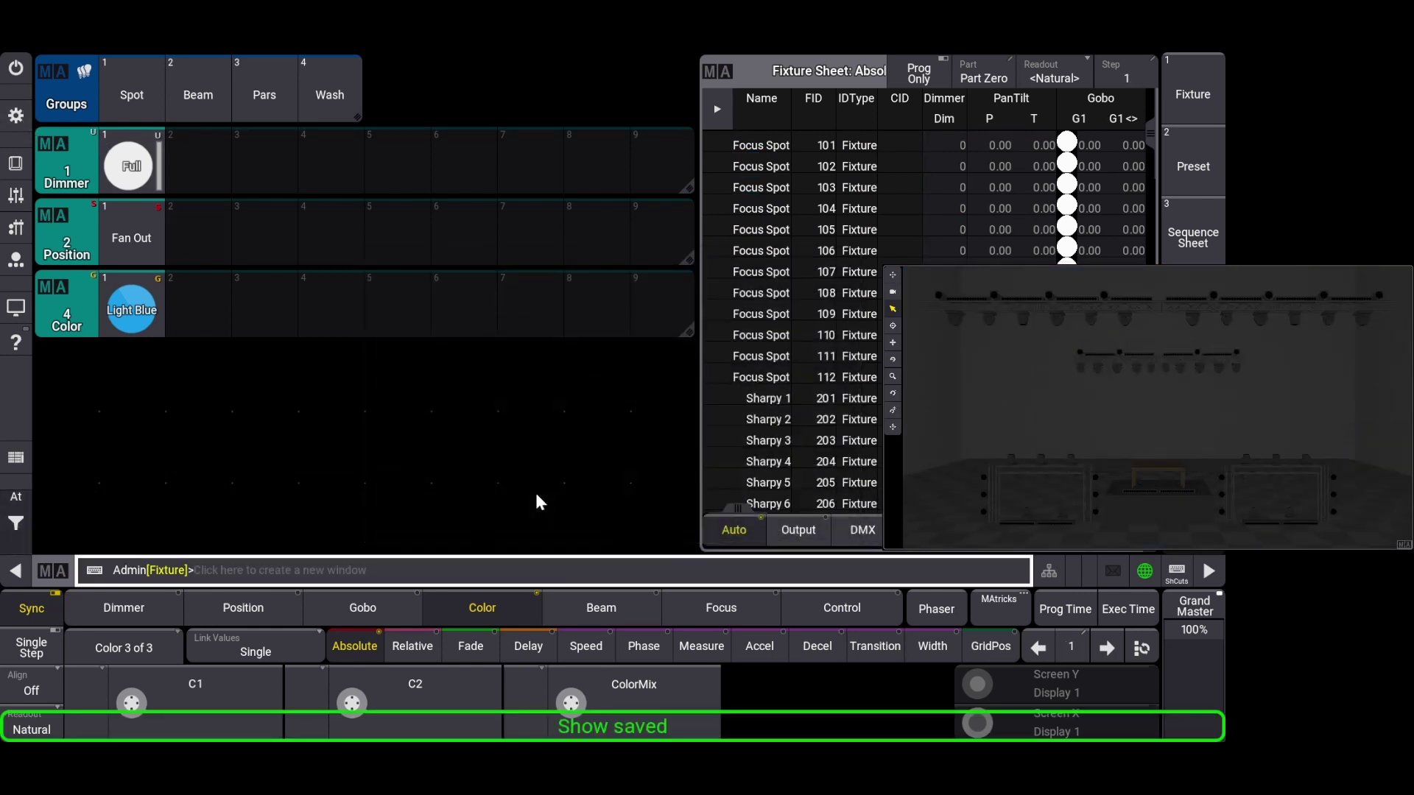